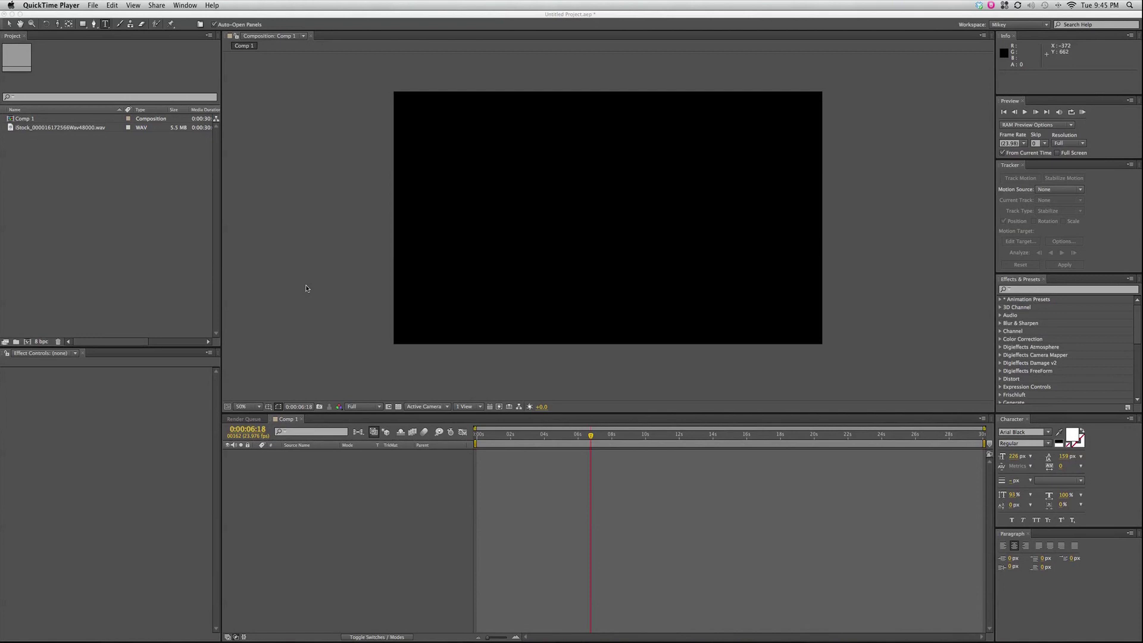
# Step: Switch to After Effects and select the iStock WAV audio file in the Project panel
pyautogui.press('super+Tab')
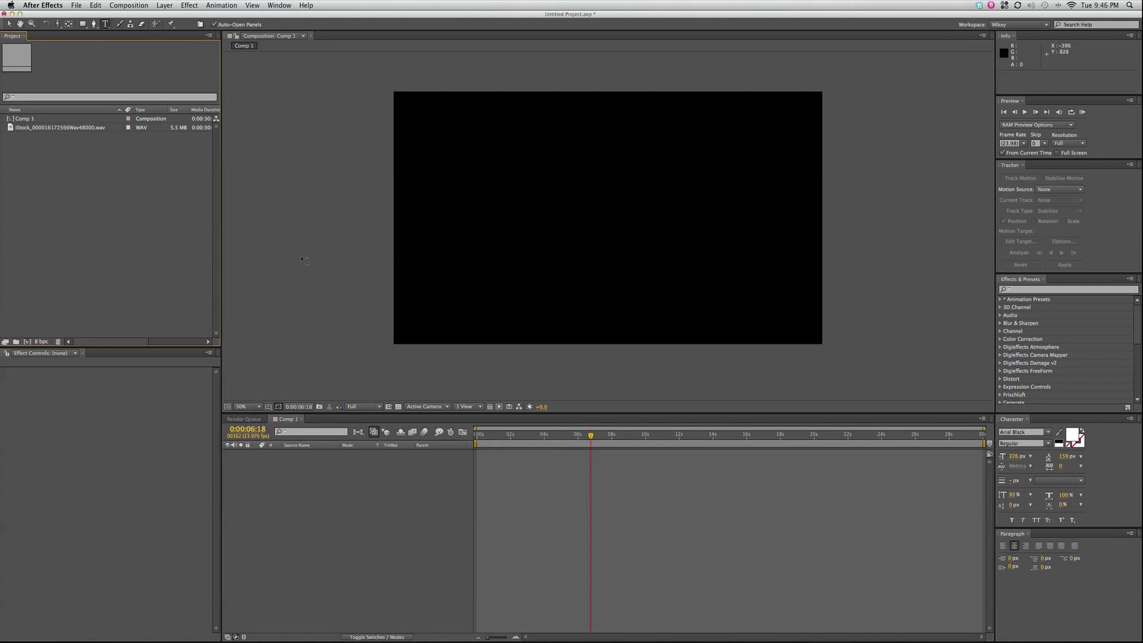
pyautogui.click(26, 128)
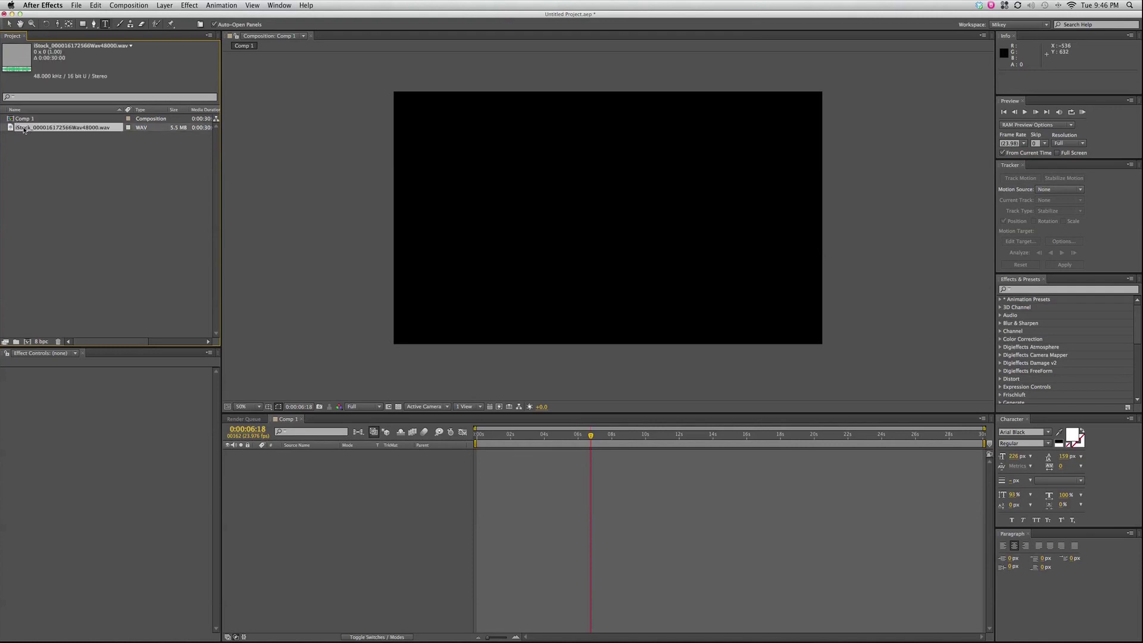
# Step: Add the WAV to Comp 1 as layer 1, return to 0s, and show Audio Levels and Waveform
pyautogui.moveTo(10, 130); pyautogui.dragTo(546, 248)
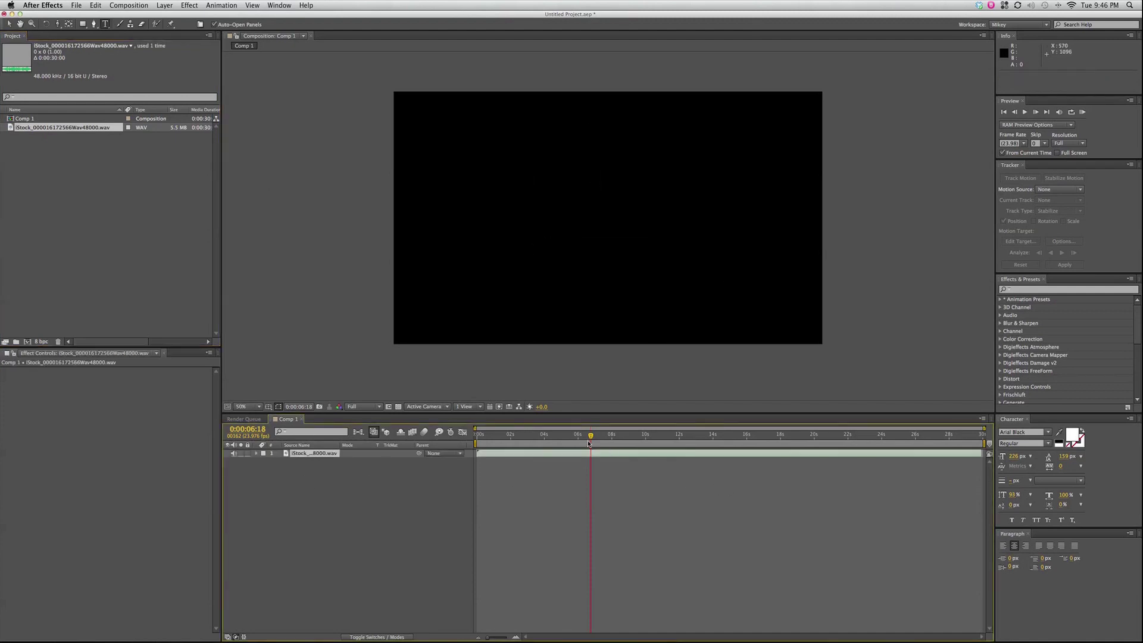
pyautogui.moveTo(588, 443); pyautogui.dragTo(477, 435)
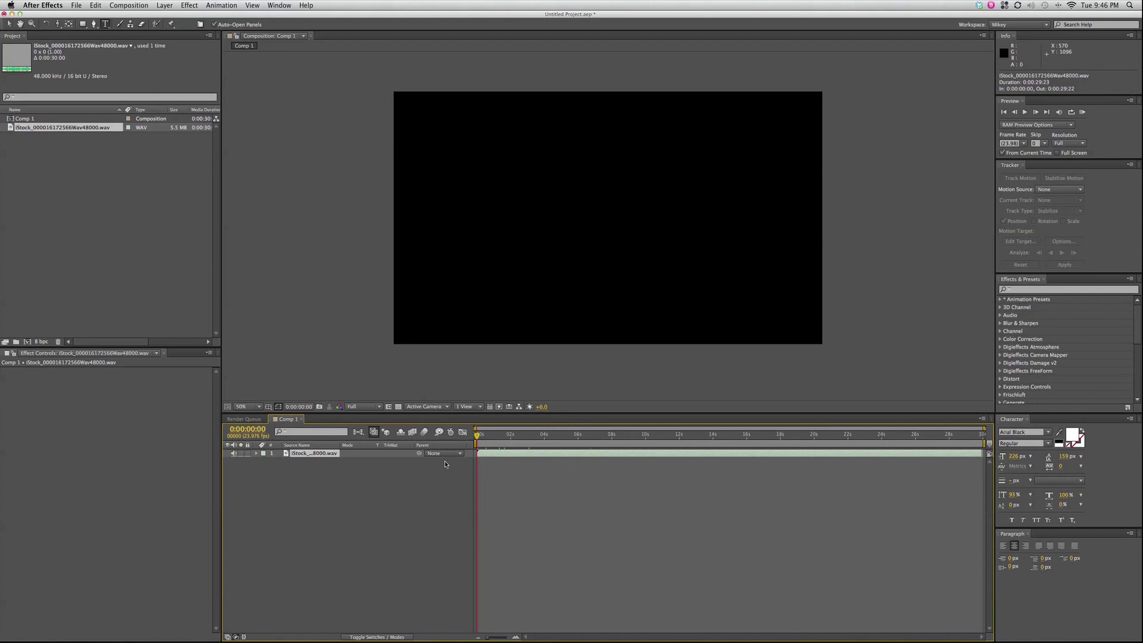
pyautogui.click(256, 453)
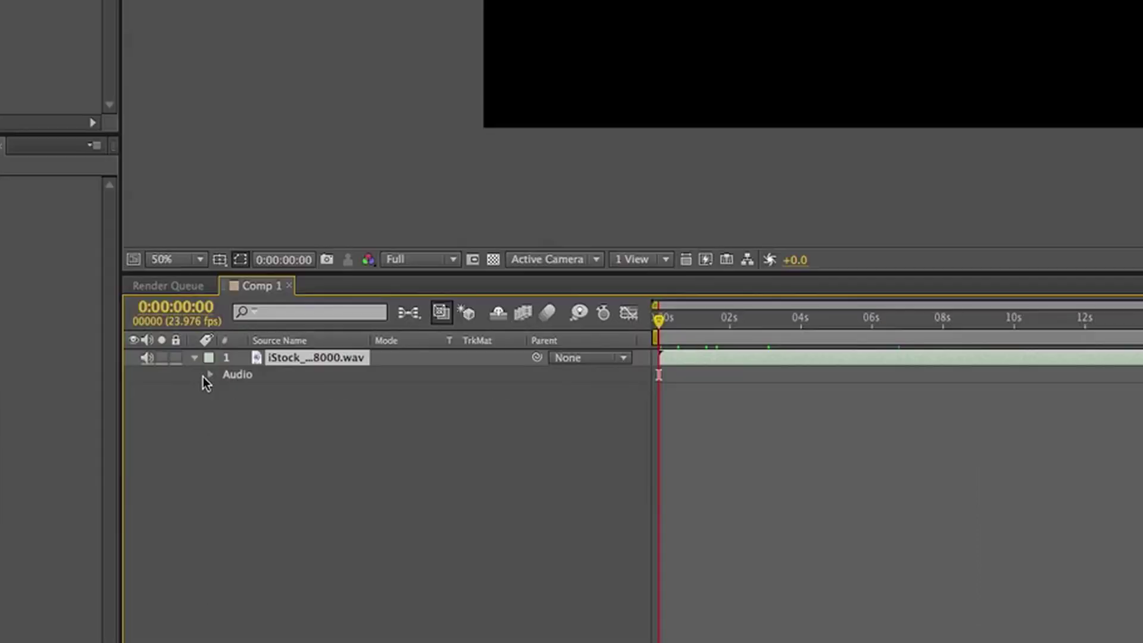
pyautogui.click(209, 374)
pyautogui.click(227, 408)
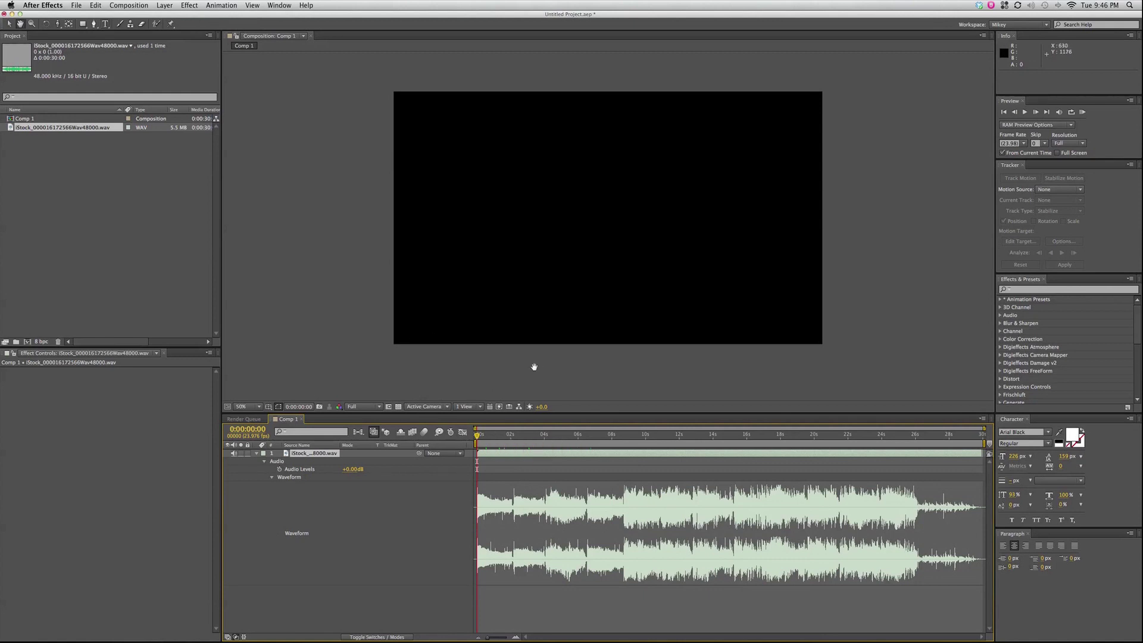
pyautogui.press('space')
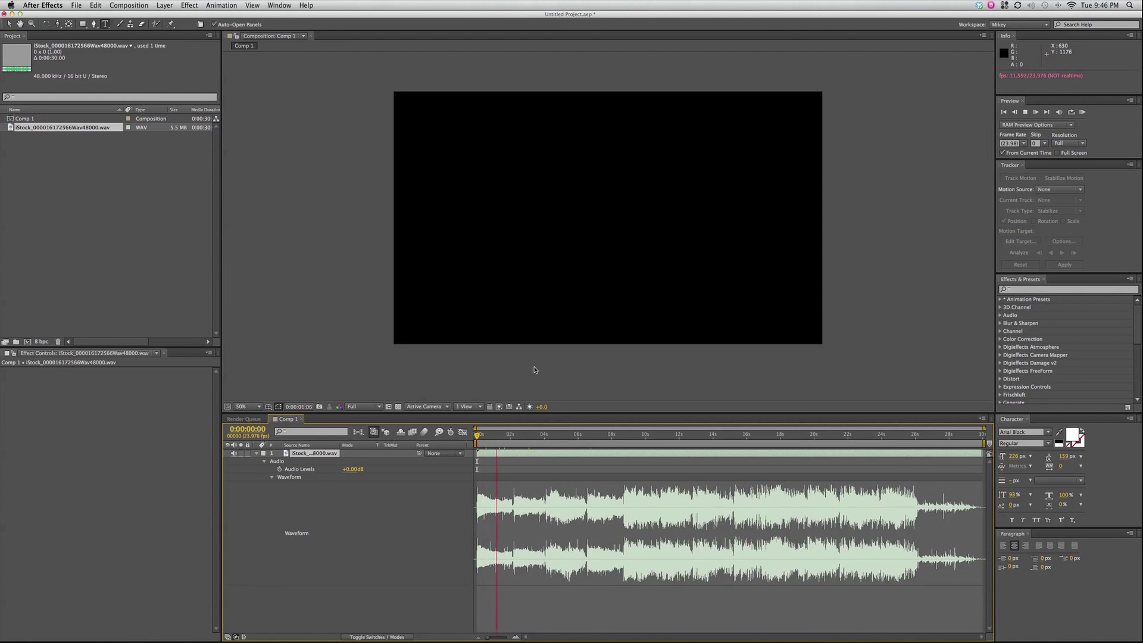
pyautogui.press('space')
pyautogui.press('Home')
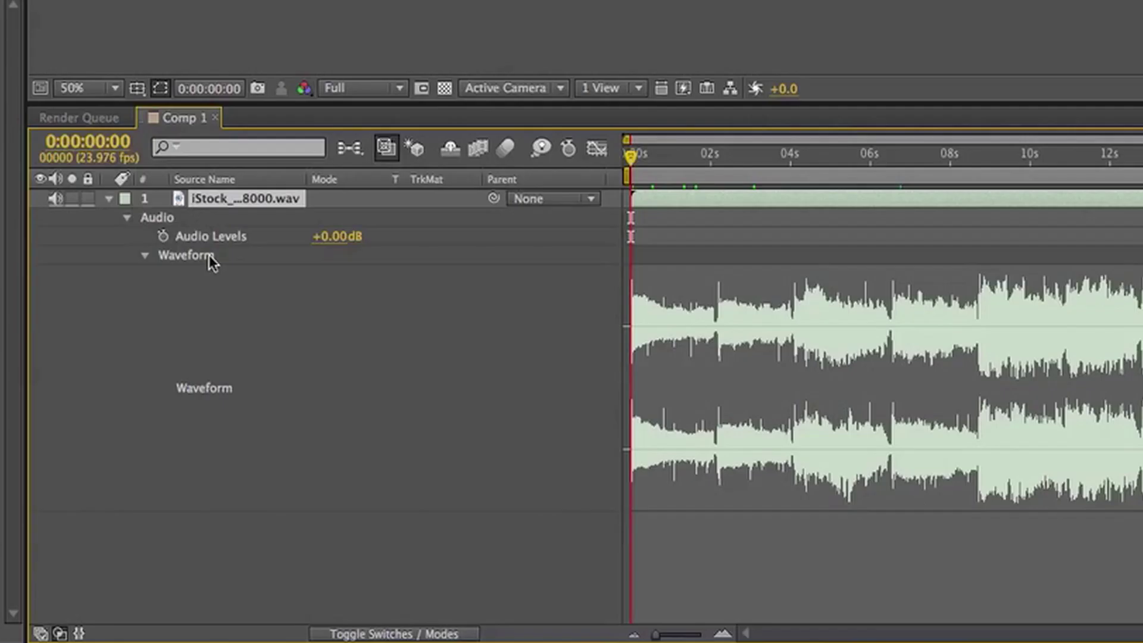
# Step: Keyframe an Audio Levels fade-in from -48.00dB at 0s to 0dB at 0:00:00:15
pyautogui.click(162, 236)
pyautogui.click(656, 164)
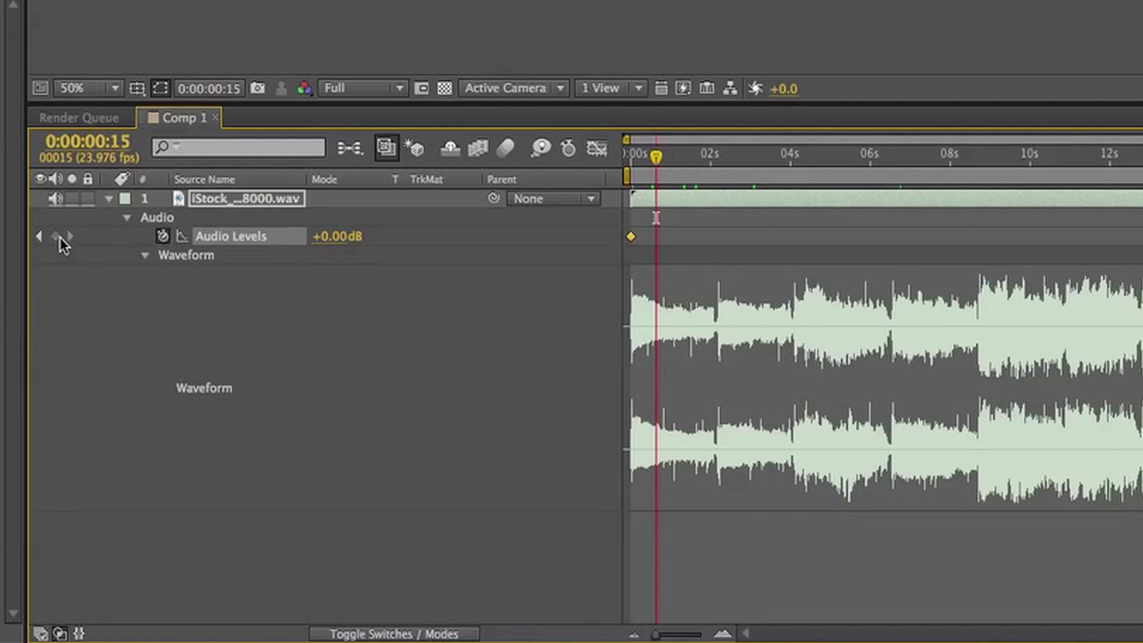
pyautogui.click(59, 237)
pyautogui.click(38, 237)
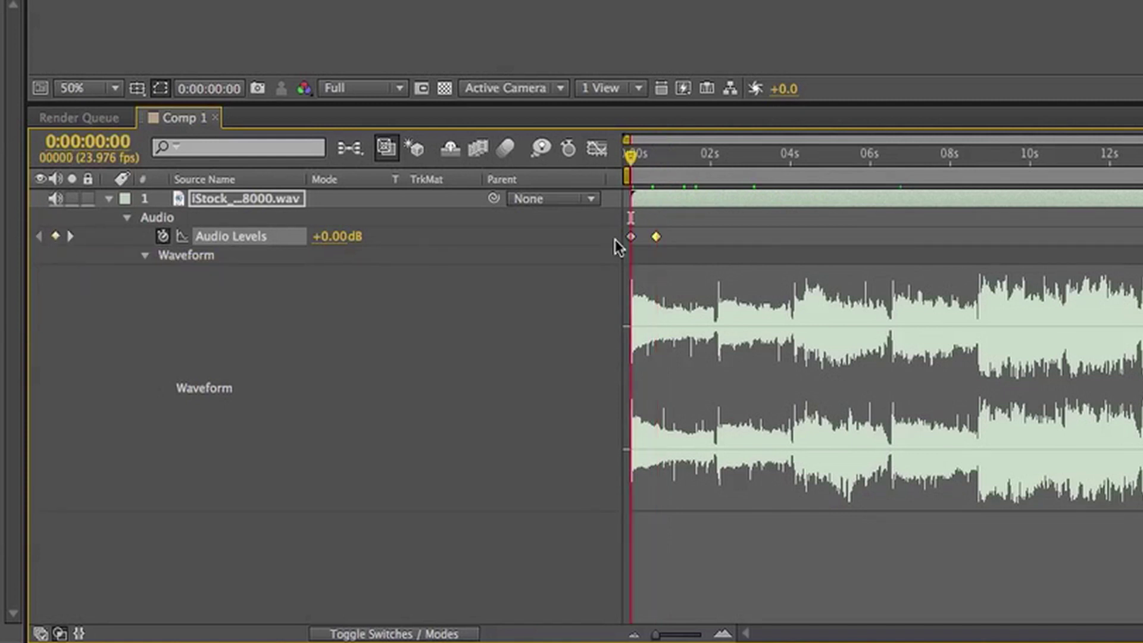
pyautogui.moveTo(338, 236); pyautogui.dragTo(71, 237)
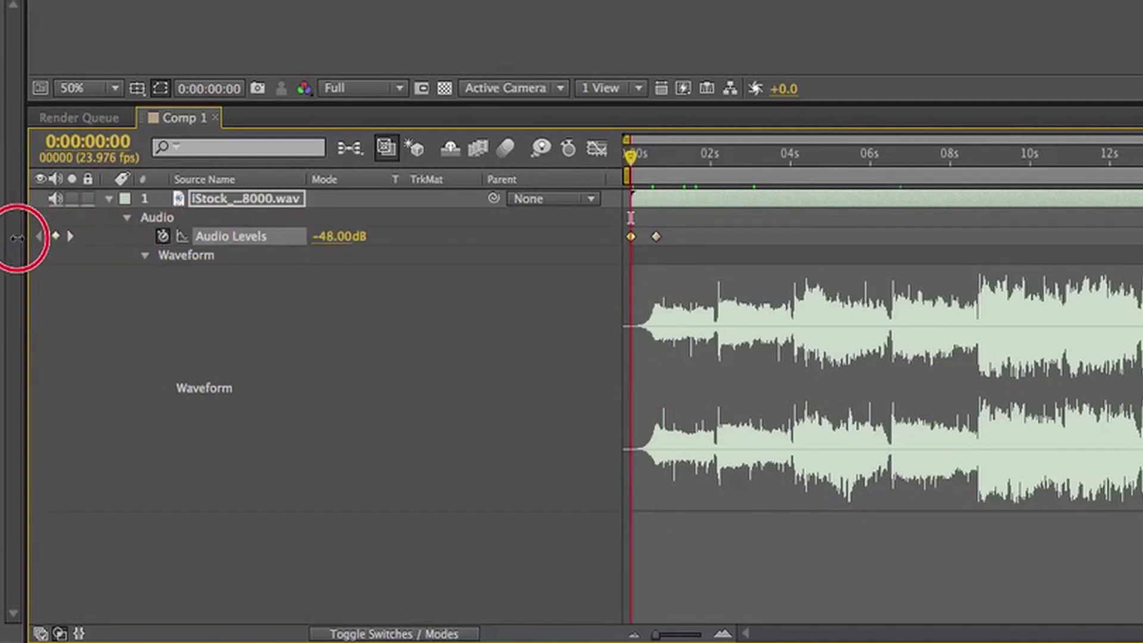
# Step: Preview the fade, retime the second keyframe, then remove all Audio Levels keyframes
pyautogui.press('space')
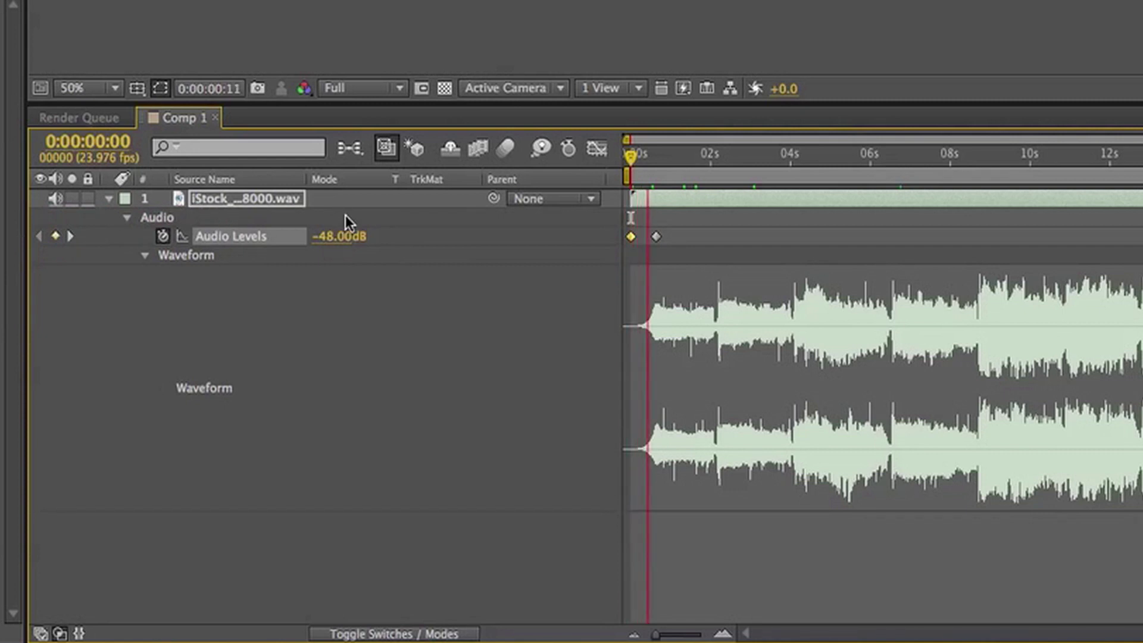
pyautogui.click(583, 158)
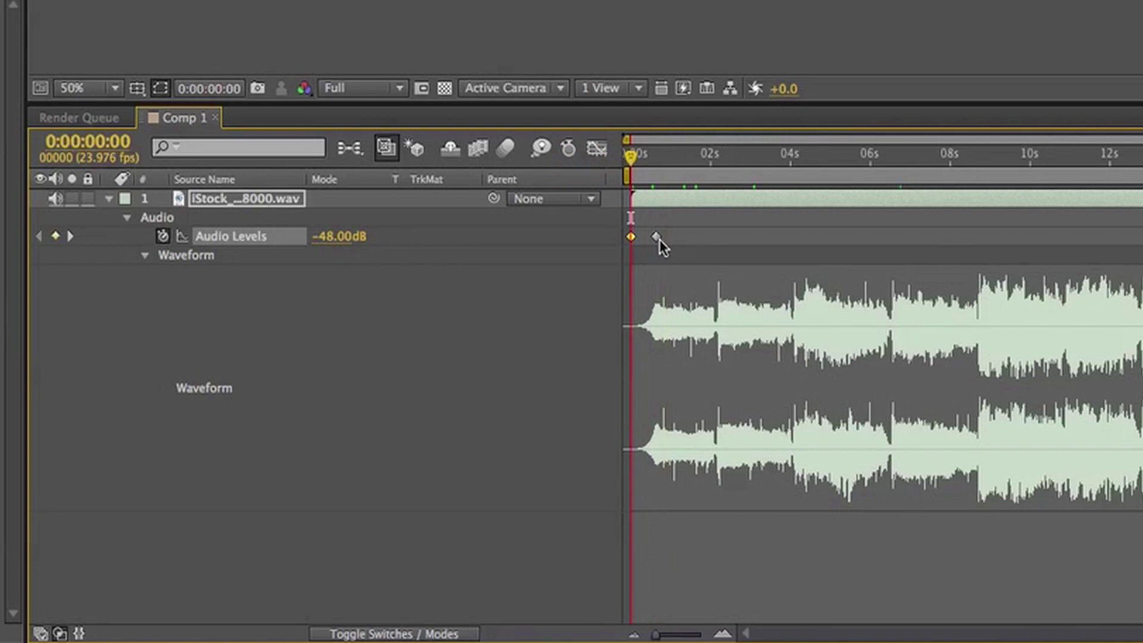
pyautogui.moveTo(657, 238); pyautogui.dragTo(808, 240)
pyautogui.press('KP_Decimal')
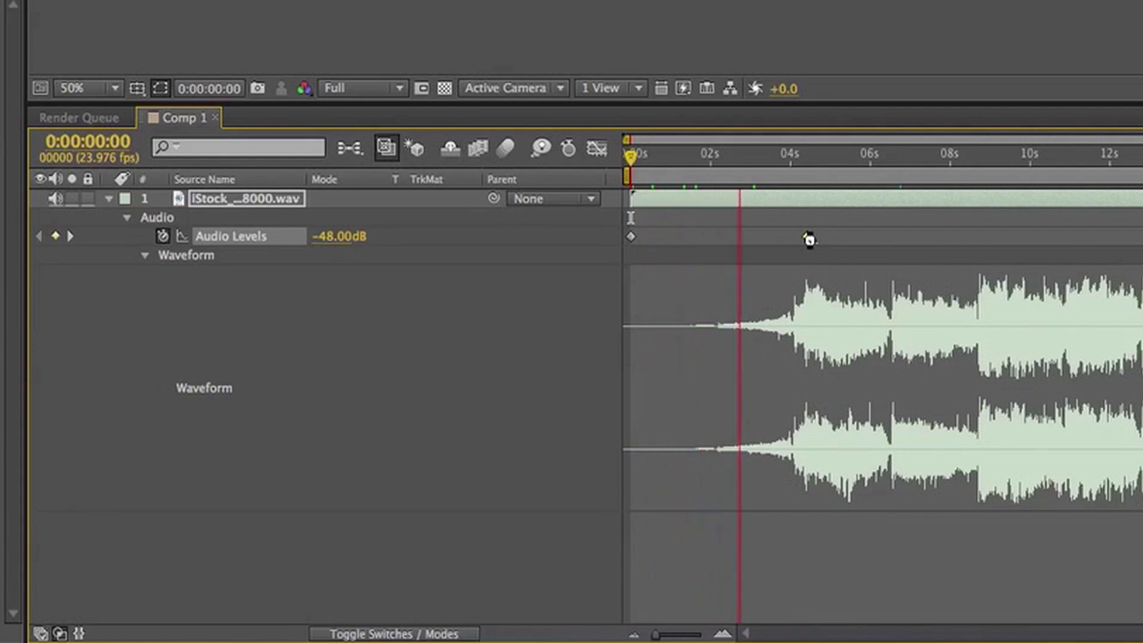
pyautogui.moveTo(809, 240); pyautogui.dragTo(685, 237)
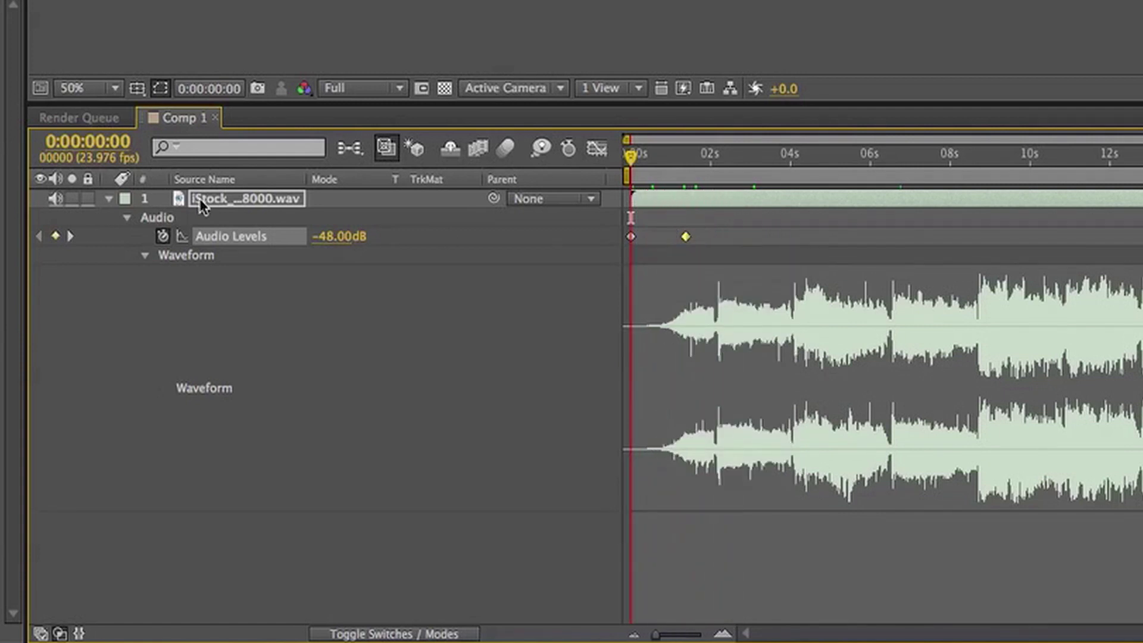
pyautogui.click(162, 236)
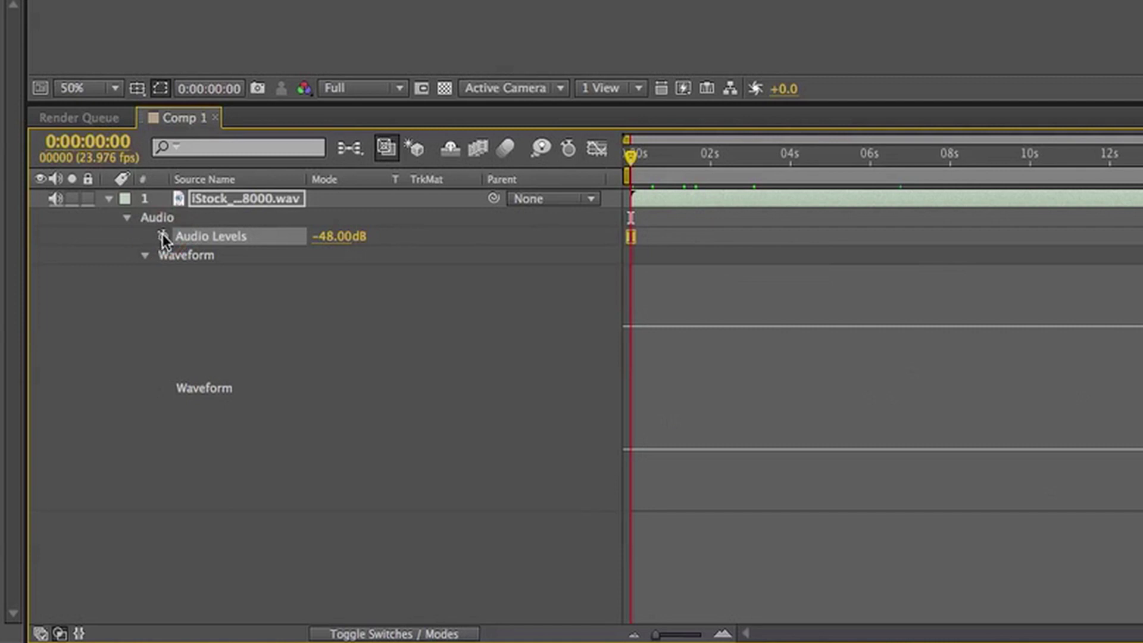
pyautogui.click(127, 218)
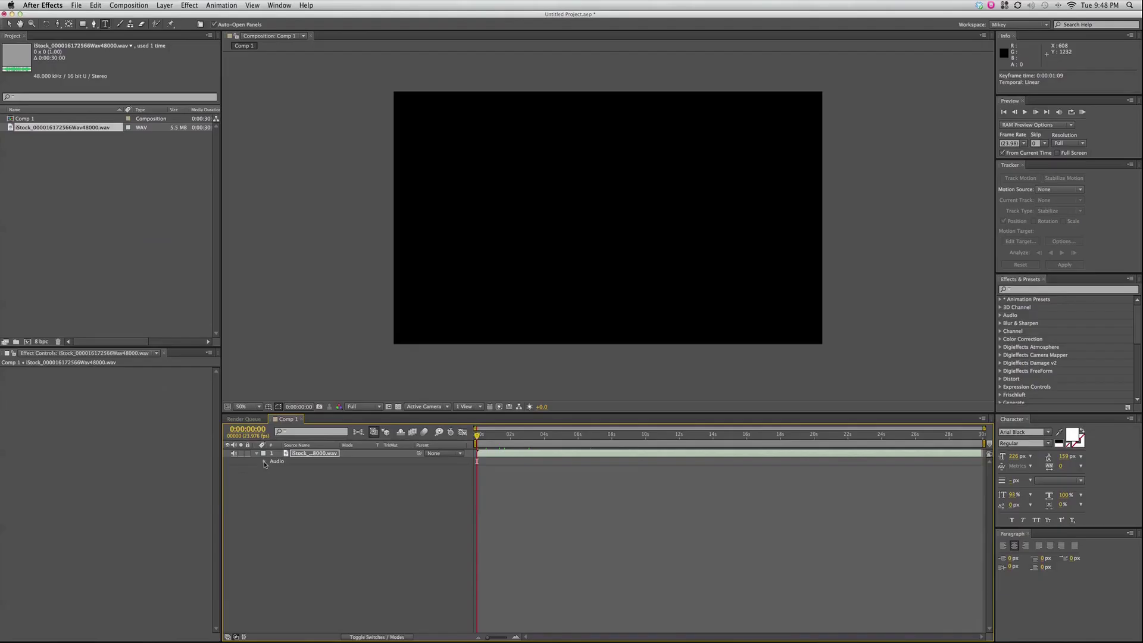
# Step: Apply Effect > Audio > Parametric EQ to the WAV audio layer
pyautogui.click(489, 456)
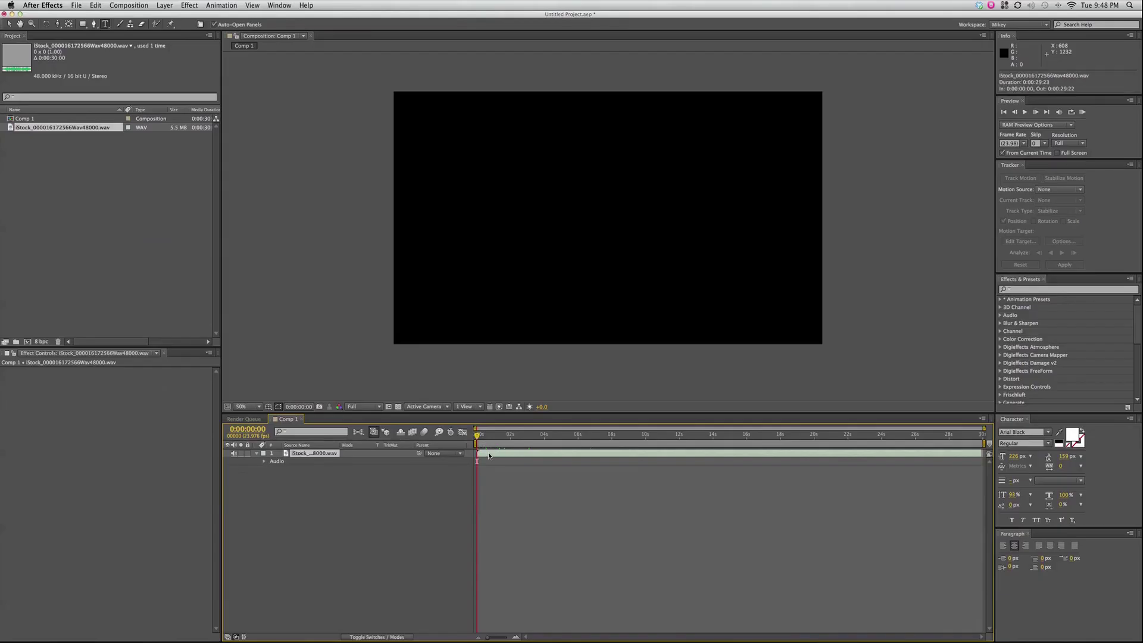
pyautogui.click(189, 5)
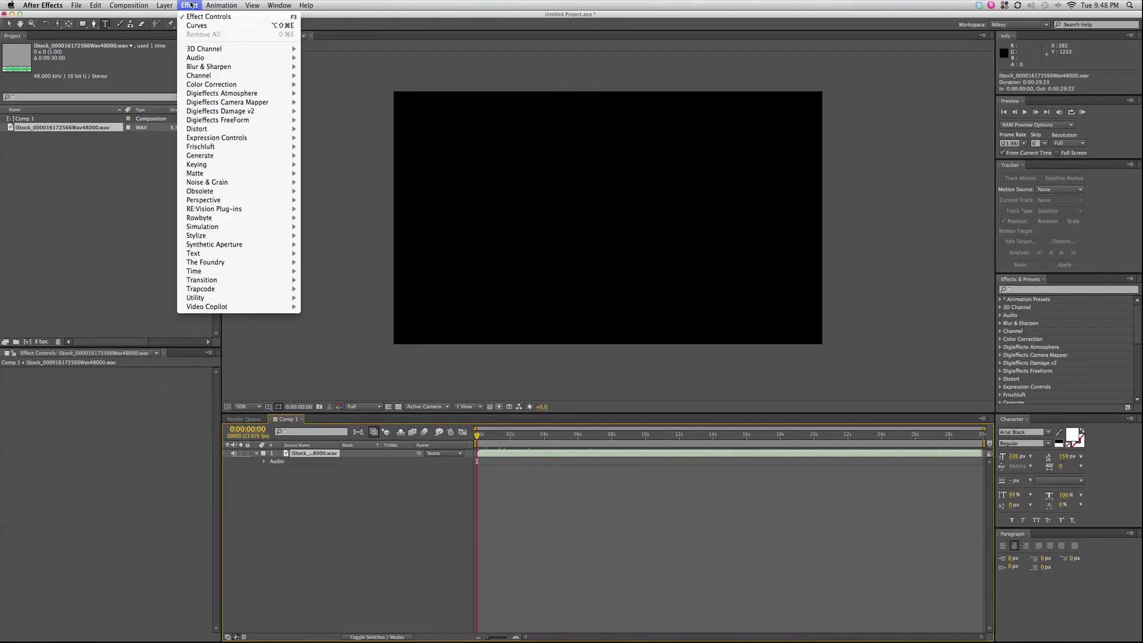
pyautogui.moveTo(194, 56)
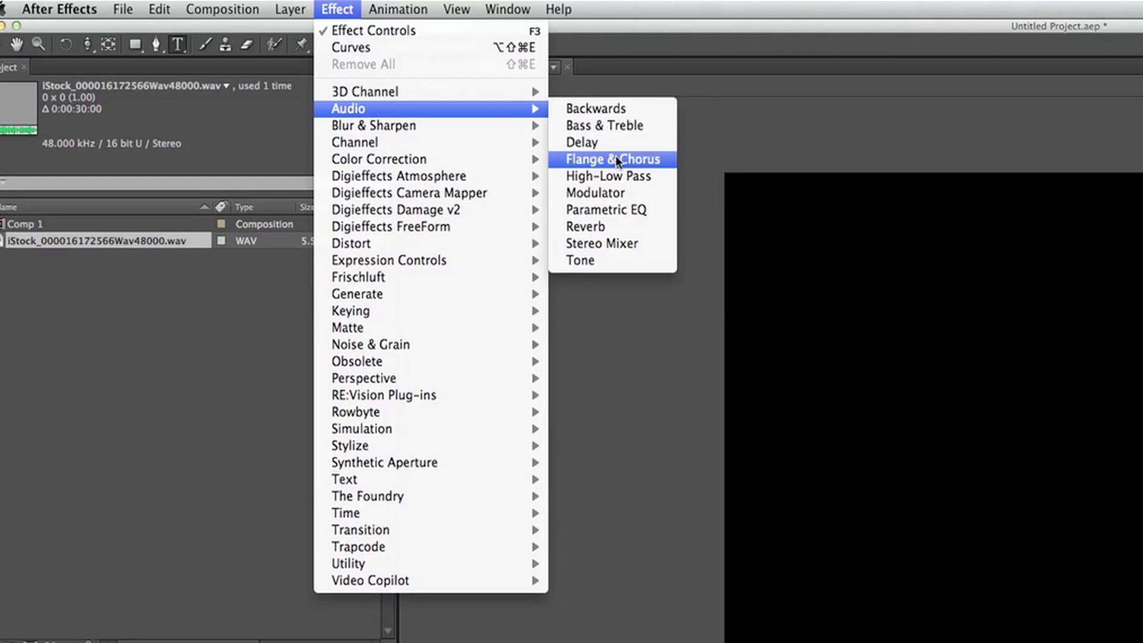
pyautogui.click(604, 212)
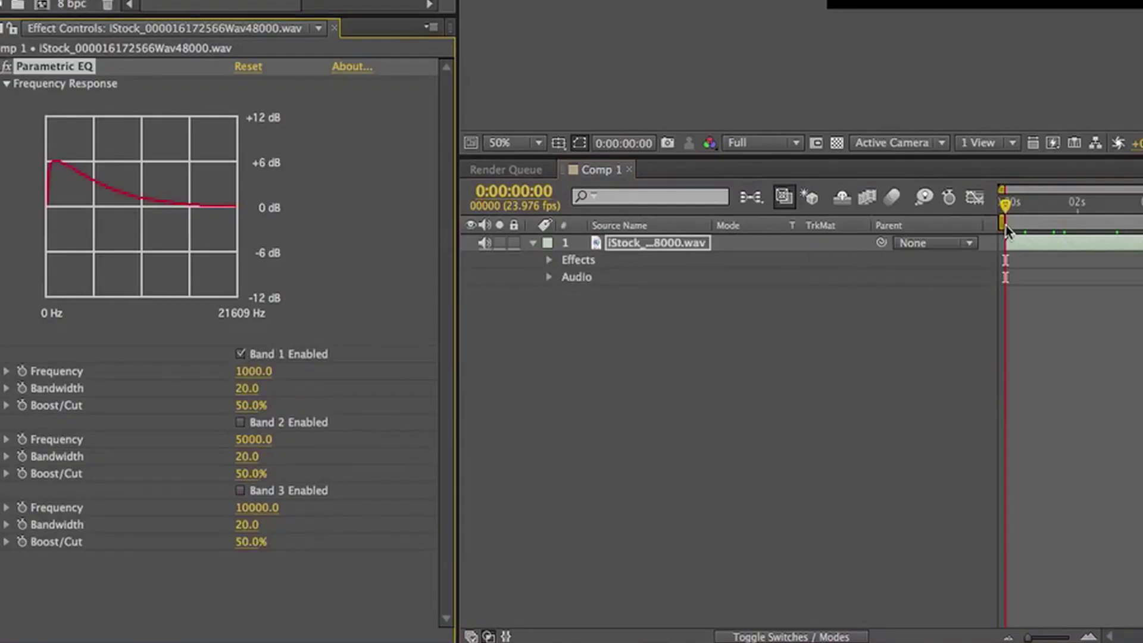
# Step: Preview the EQ'd audio, then delete the Parametric EQ effect
pyautogui.press('space')
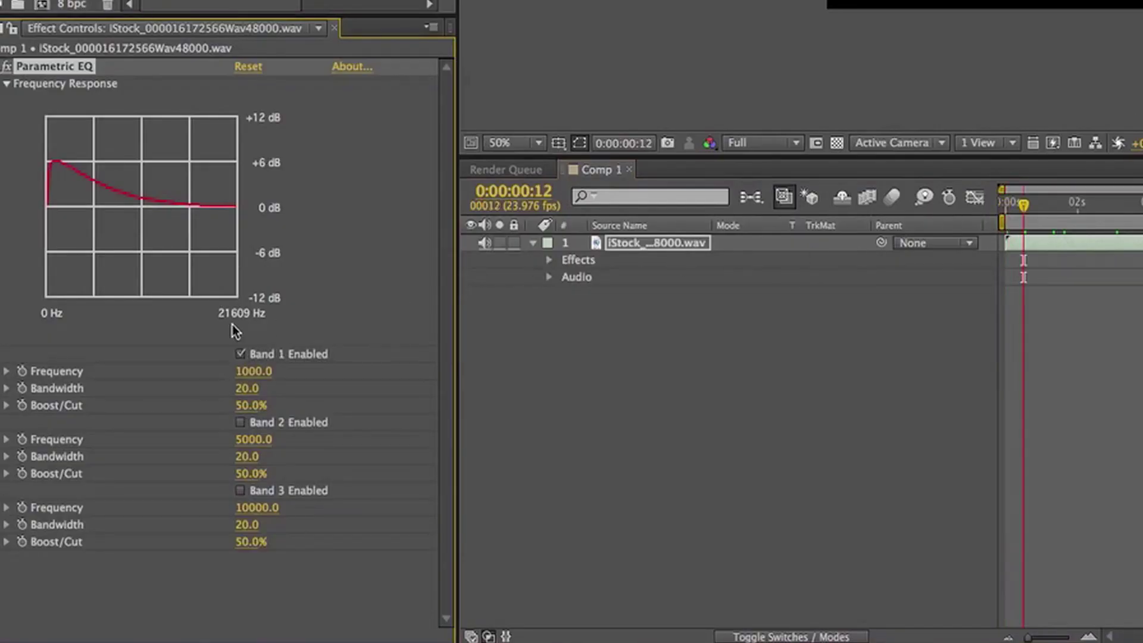
pyautogui.click(52, 67)
pyautogui.click(10, 70)
pyautogui.press('Delete')
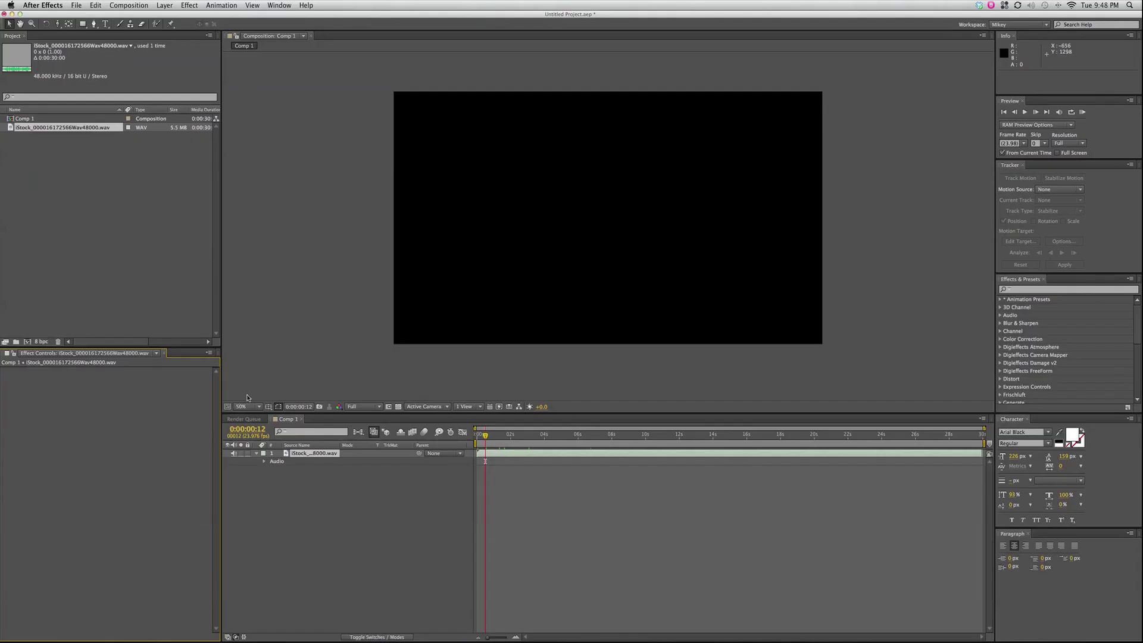
# Step: Run Keyframe Assistant > Convert Audio to Keyframes on the WAV layer and select Audio Amplitude
pyautogui.press('l')
pyautogui.press('l')
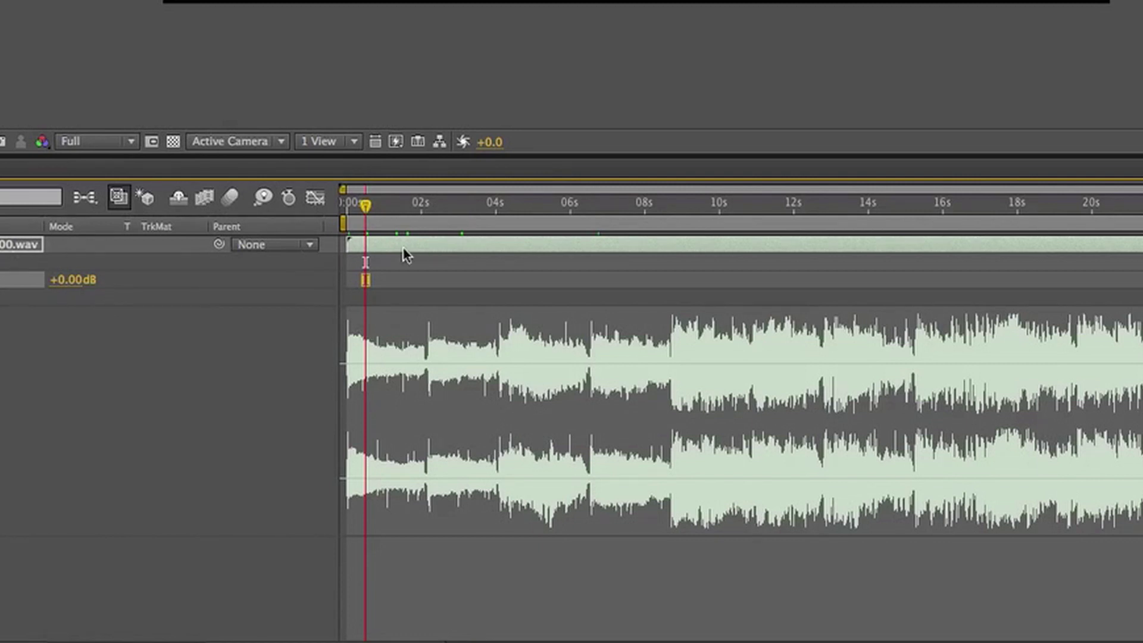
pyautogui.click(360, 248)
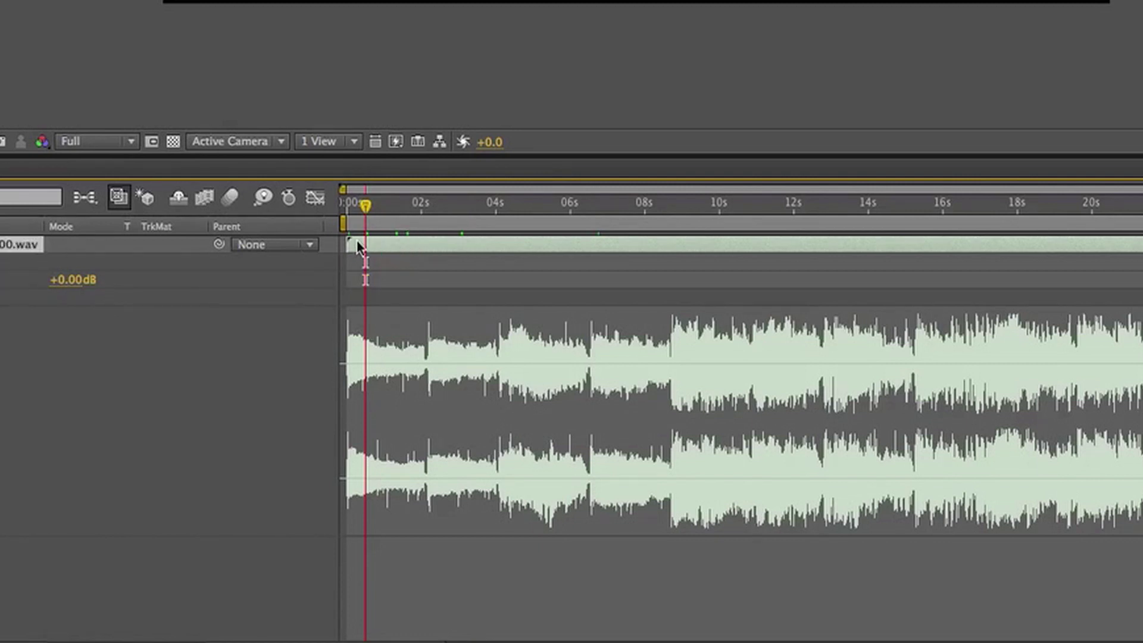
pyautogui.rightClick(392, 246)
pyautogui.moveTo(428, 256)
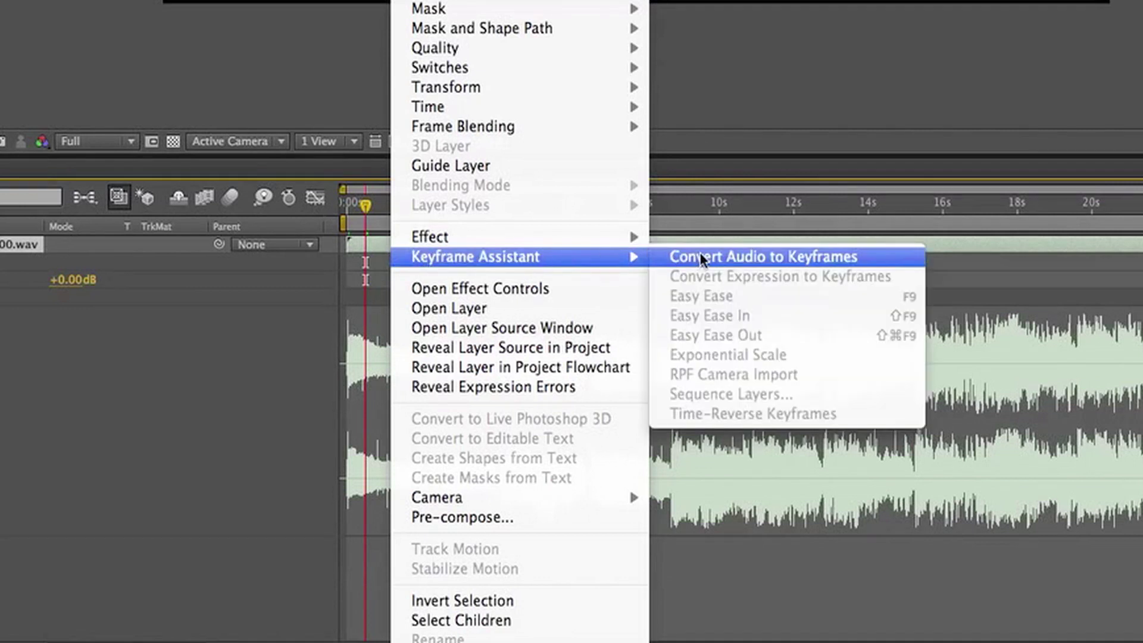
pyautogui.click(699, 257)
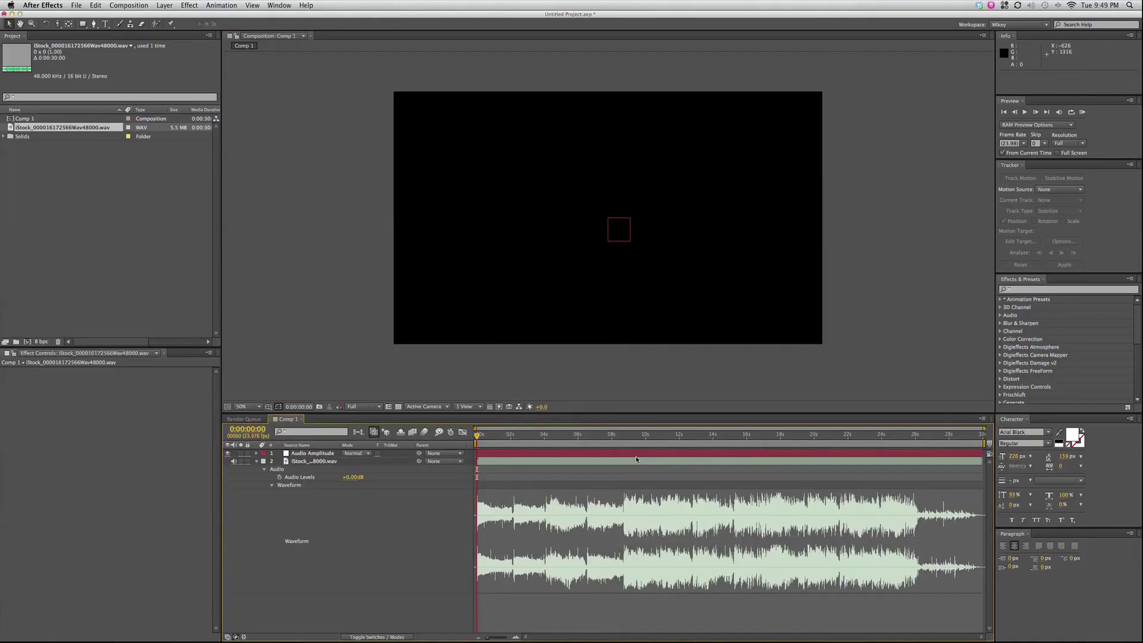
pyautogui.click(306, 455)
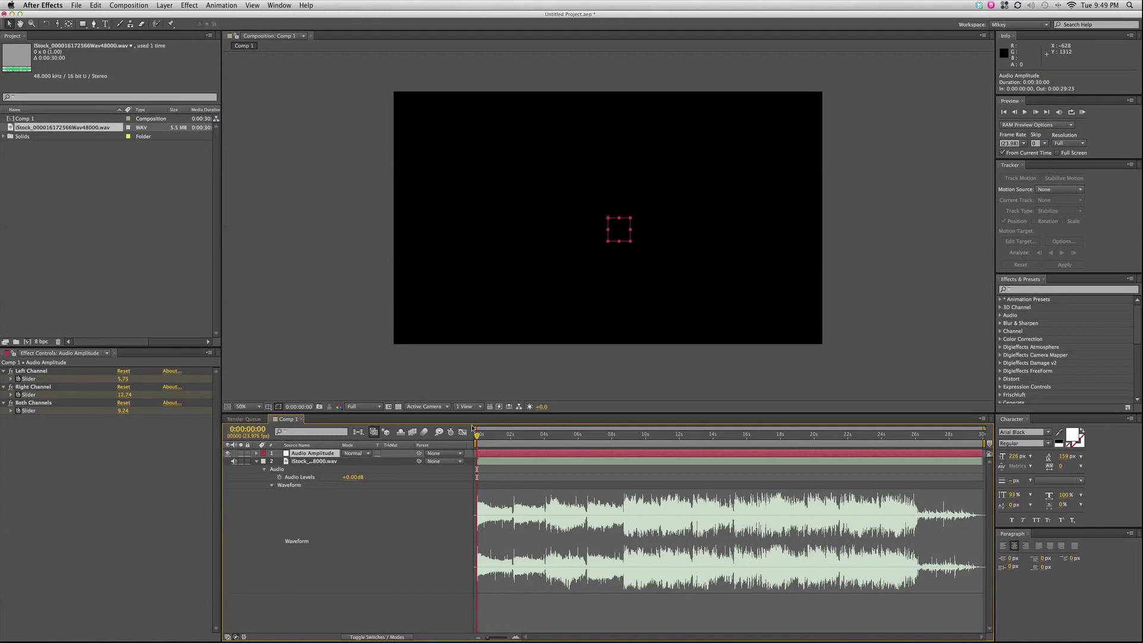
# Step: Scrub around 3 seconds to watch the amplitude sliders, return to 0s, and expand Audio Amplitude
pyautogui.click(527, 434)
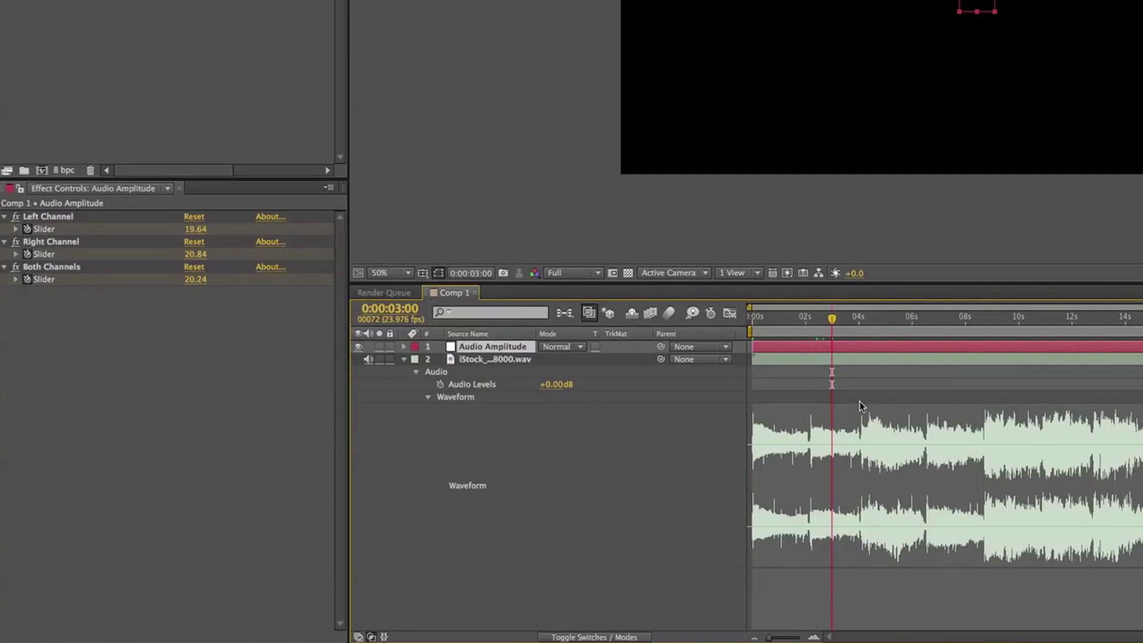
pyautogui.moveTo(864, 322); pyautogui.dragTo(1032, 324)
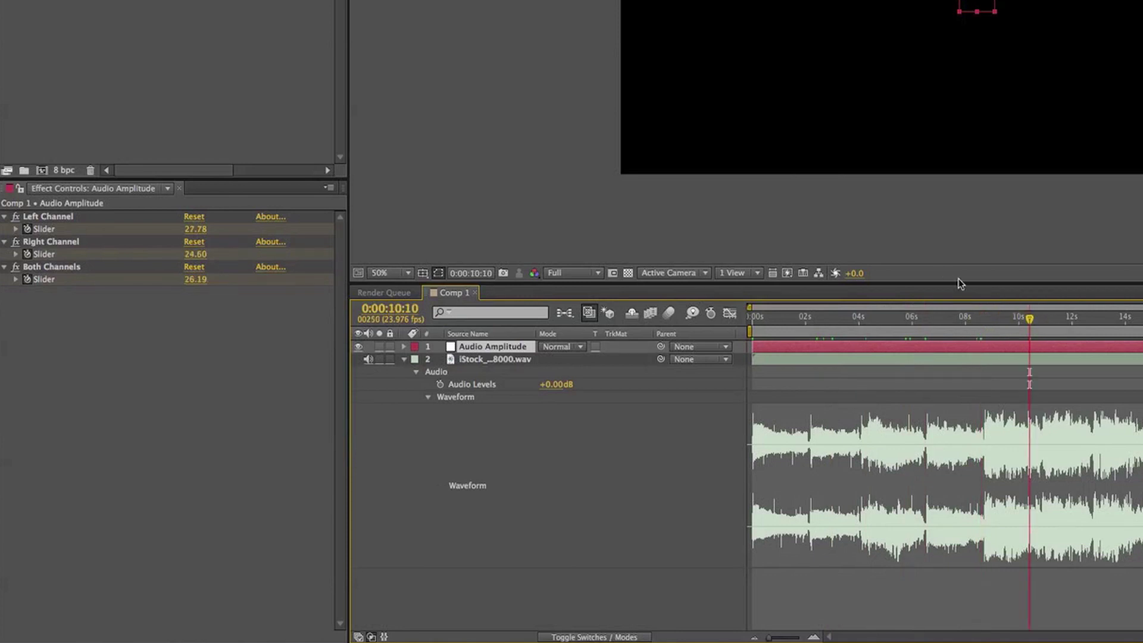
pyautogui.moveTo(957, 319); pyautogui.dragTo(802, 321)
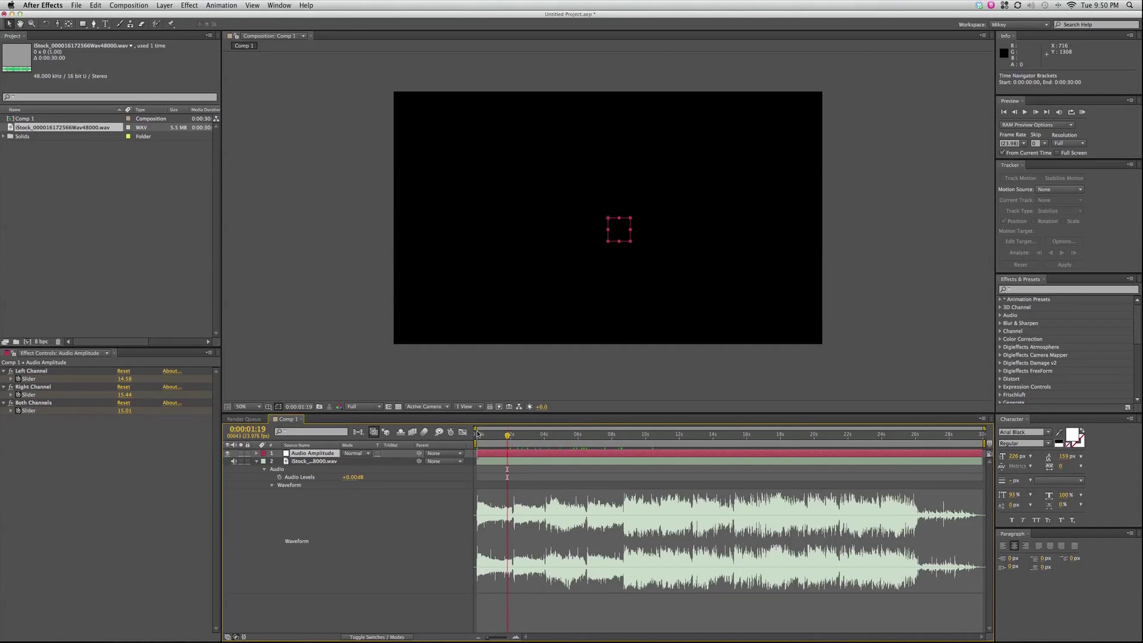
pyautogui.moveTo(507, 435); pyautogui.dragTo(528, 437)
pyautogui.press('Home')
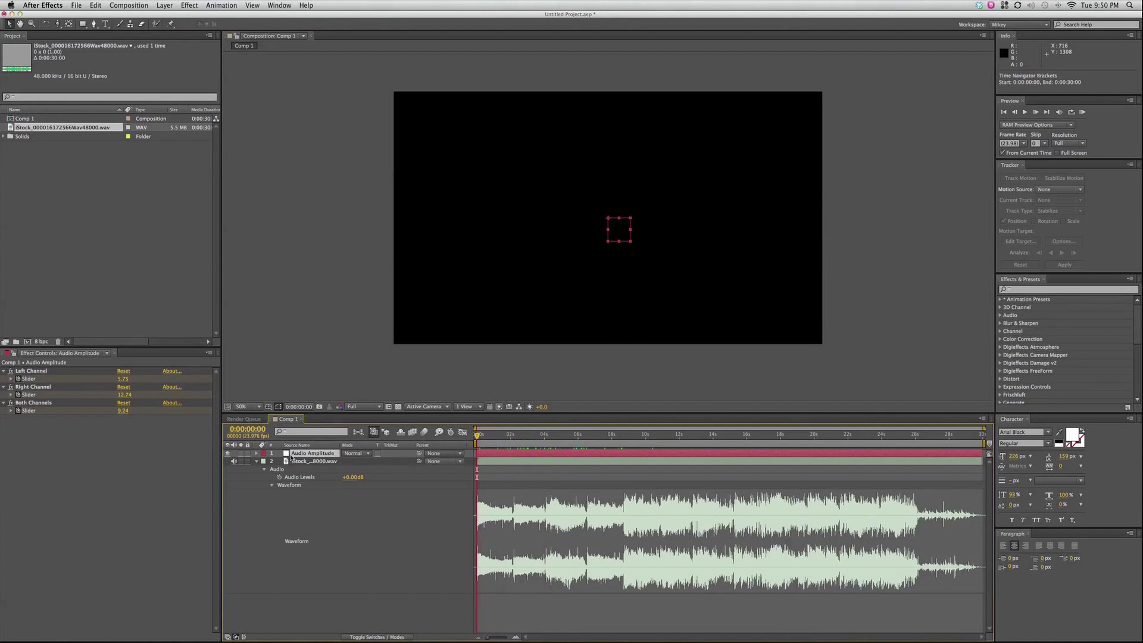
pyautogui.click(257, 453)
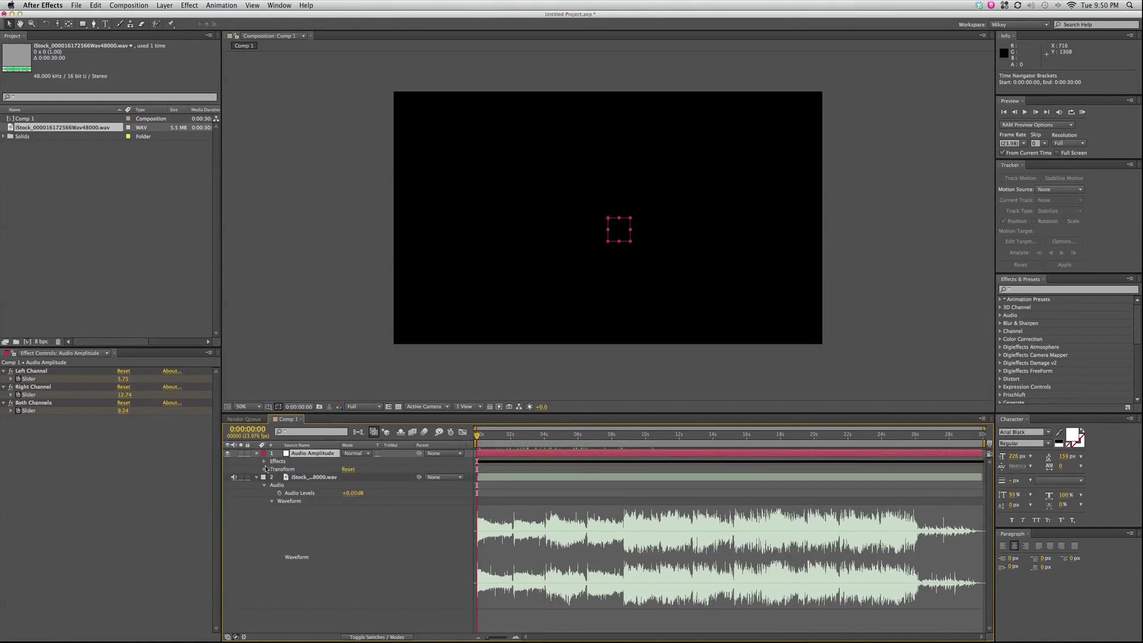
# Step: Pick-whip the Audio Amplitude Position expression to the Both Channels Slider and preview it
pyautogui.click(264, 462)
pyautogui.click(264, 493)
pyautogui.click(270, 485)
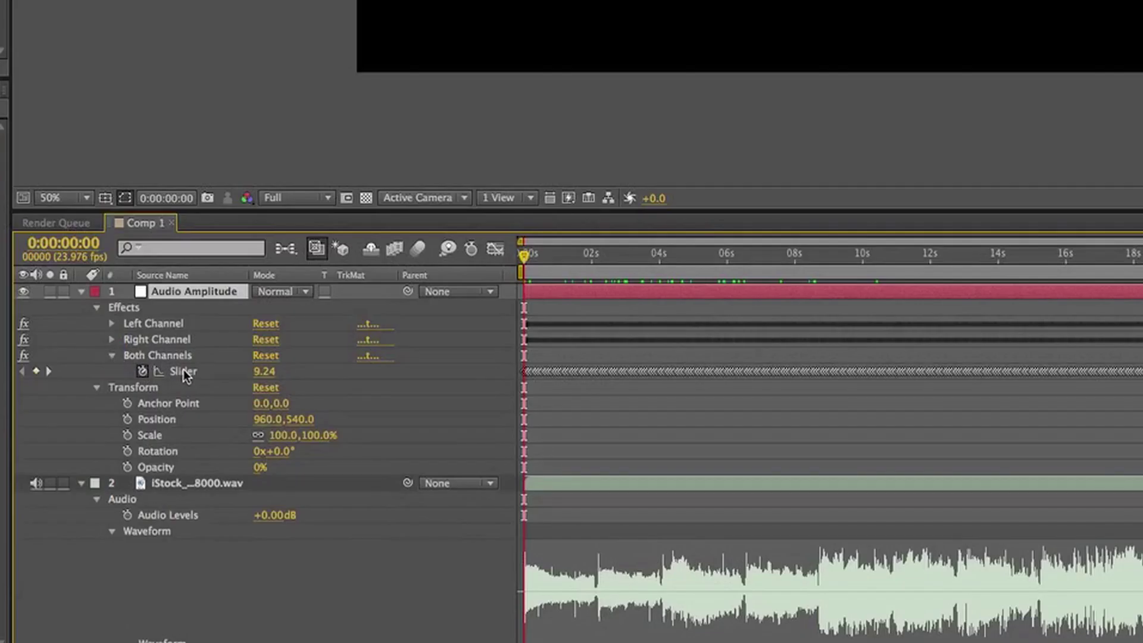
pyautogui.keyDown('alt'); pyautogui.click(128, 419); pyautogui.keyUp('alt')
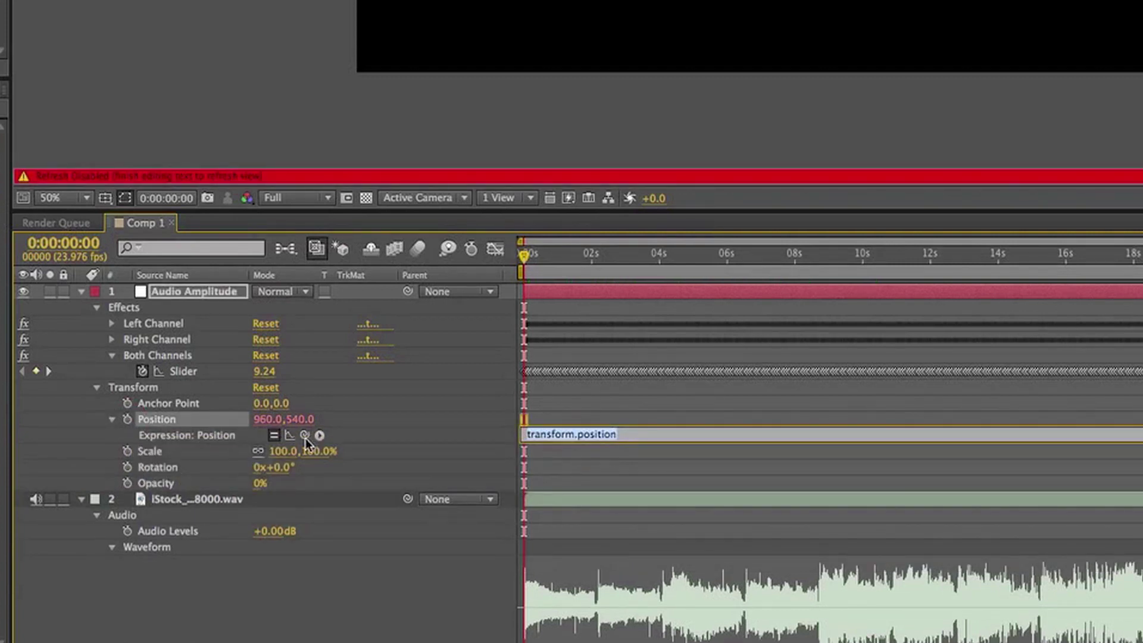
pyautogui.moveTo(304, 435); pyautogui.dragTo(184, 375)
pyautogui.click(477, 8)
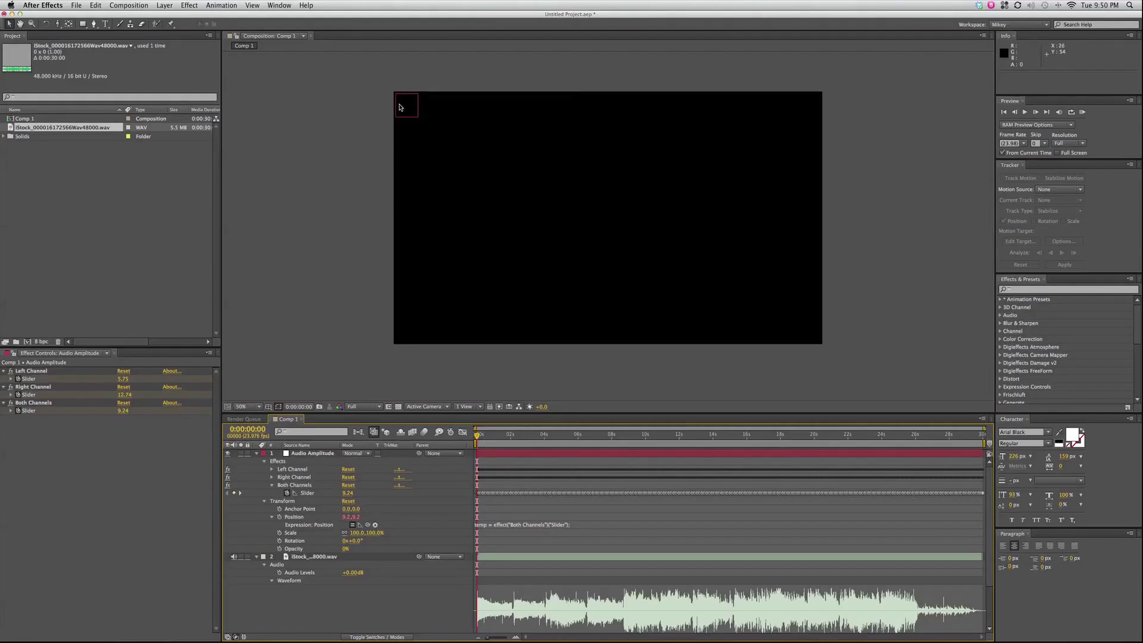
pyautogui.press('space')
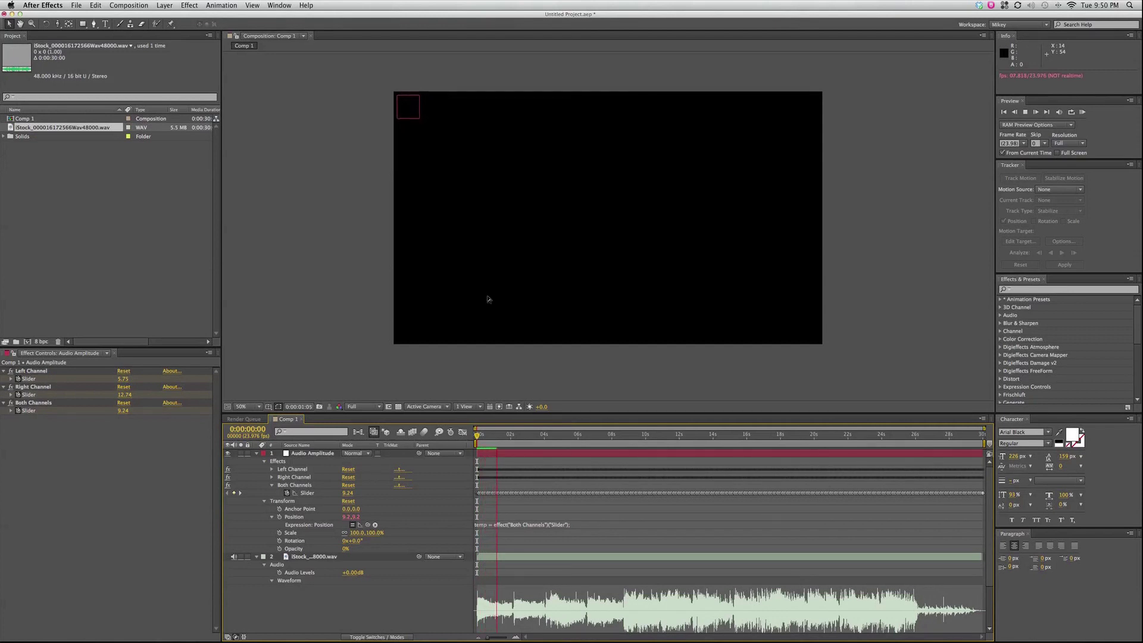
pyautogui.click(468, 437)
# Step: Create a text layer reading 'audio keyframe'
pyautogui.click(103, 26)
pyautogui.click(480, 197)
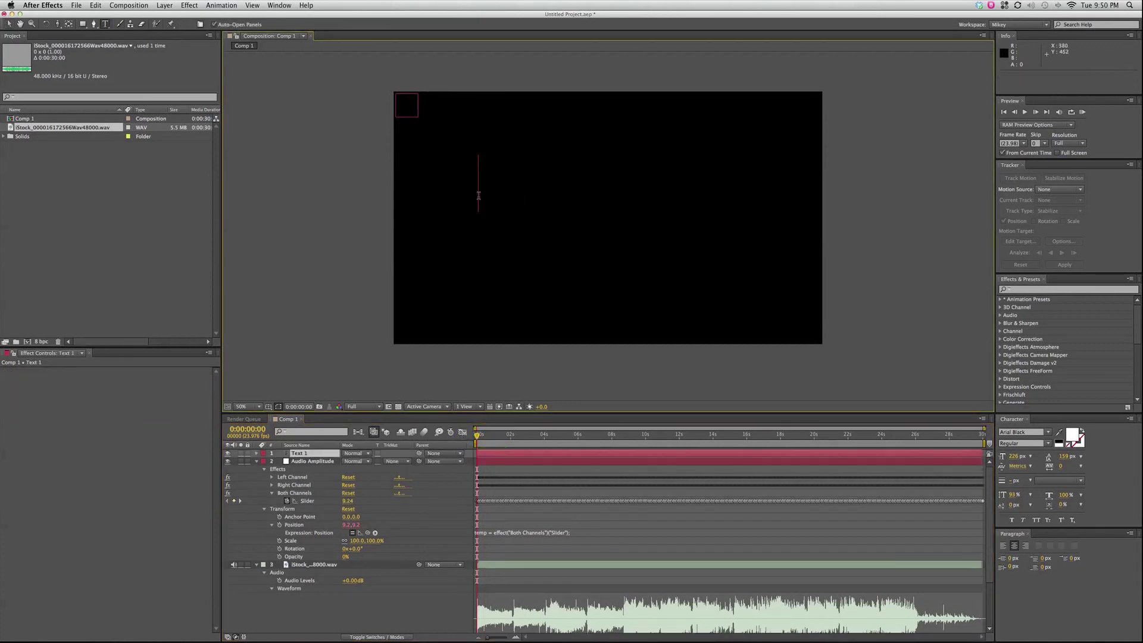
pyautogui.write('aud')
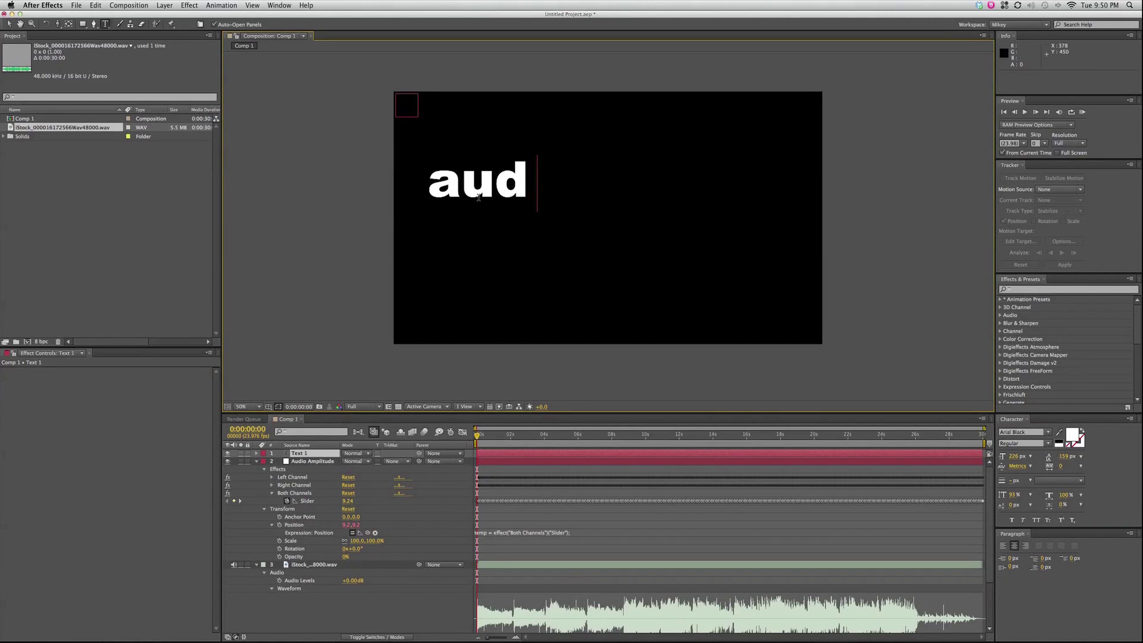
pyautogui.write('io keyf')
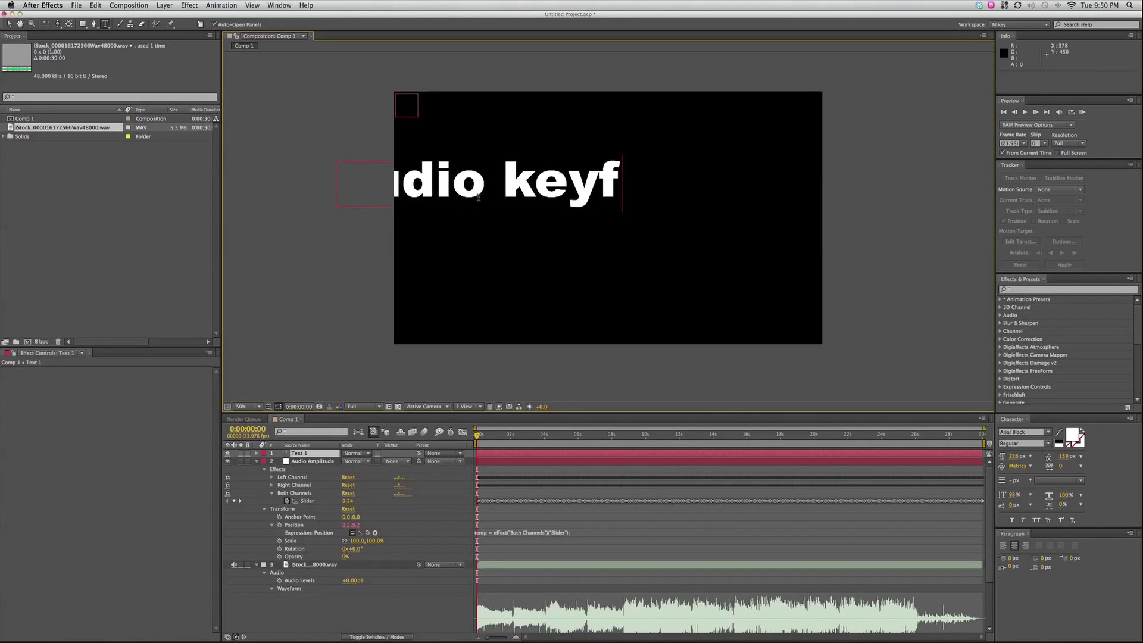
pyautogui.write('rame')
pyautogui.click(9, 24)
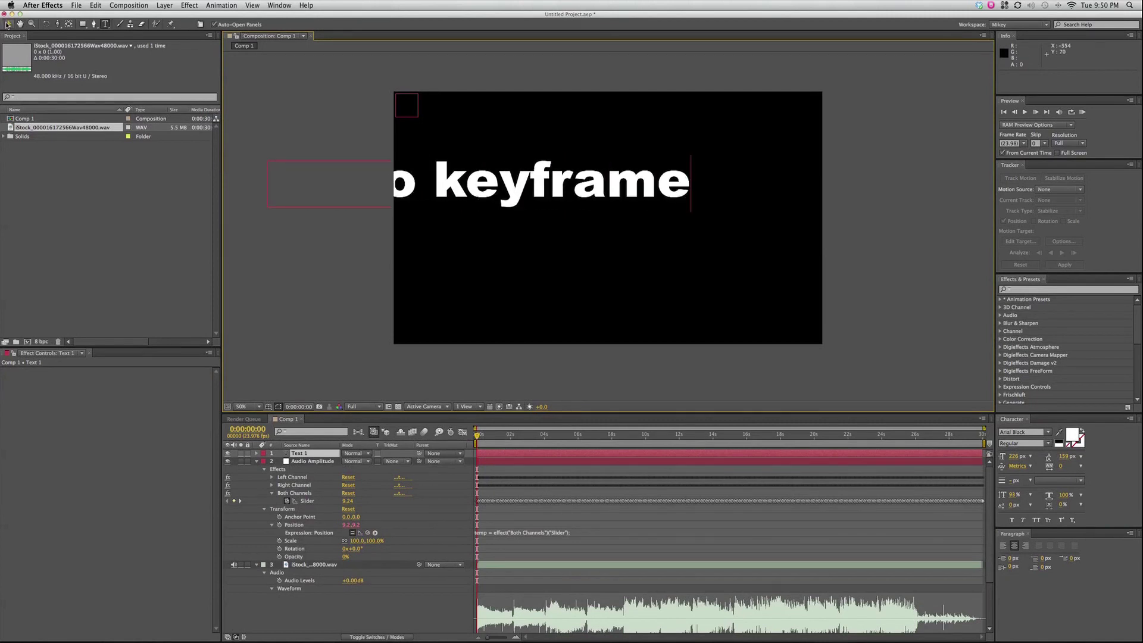
# Step: Centre the text in the comp, parent it to Audio Amplitude, and preview
pyautogui.moveTo(690, 159); pyautogui.dragTo(578, 173)
pyautogui.moveTo(489, 191); pyautogui.dragTo(665, 216)
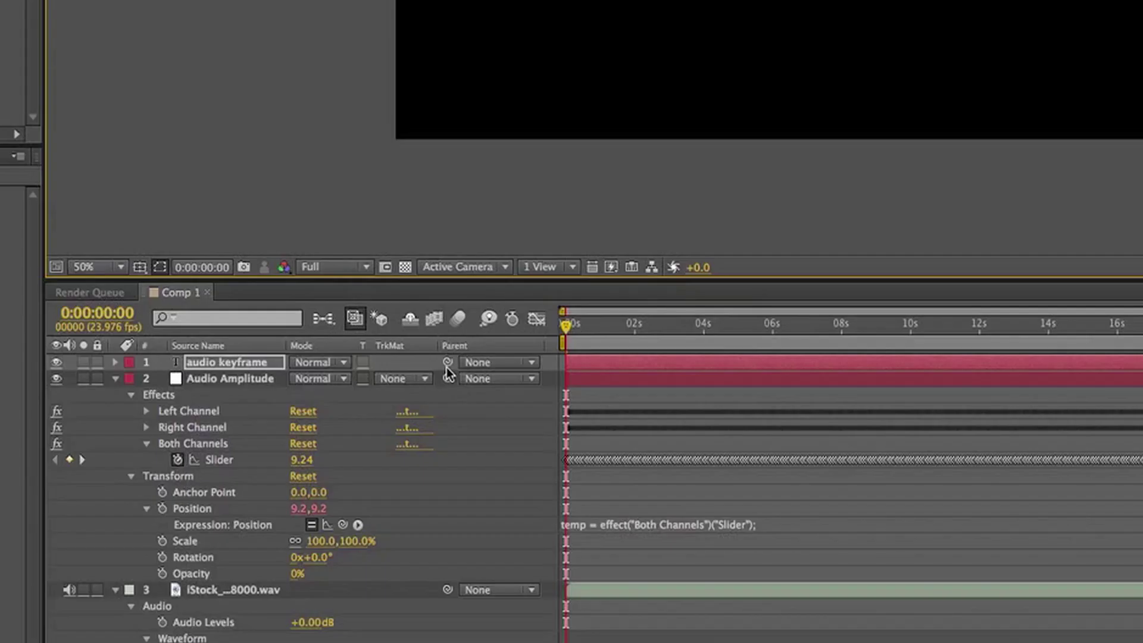
pyautogui.moveTo(419, 453); pyautogui.dragTo(312, 462)
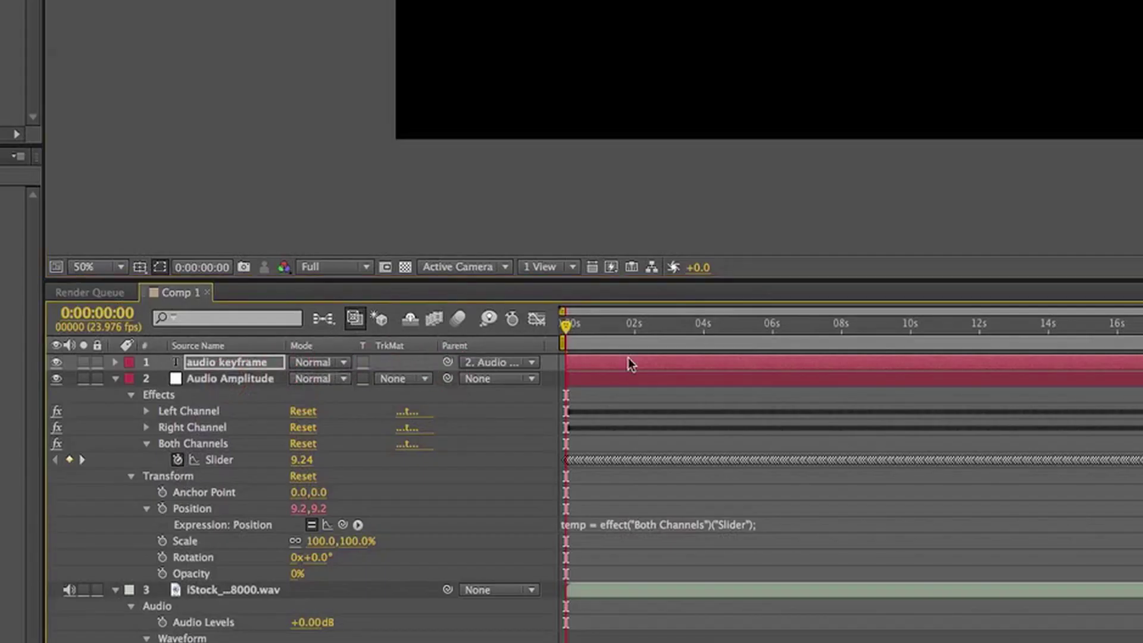
pyautogui.press('space')
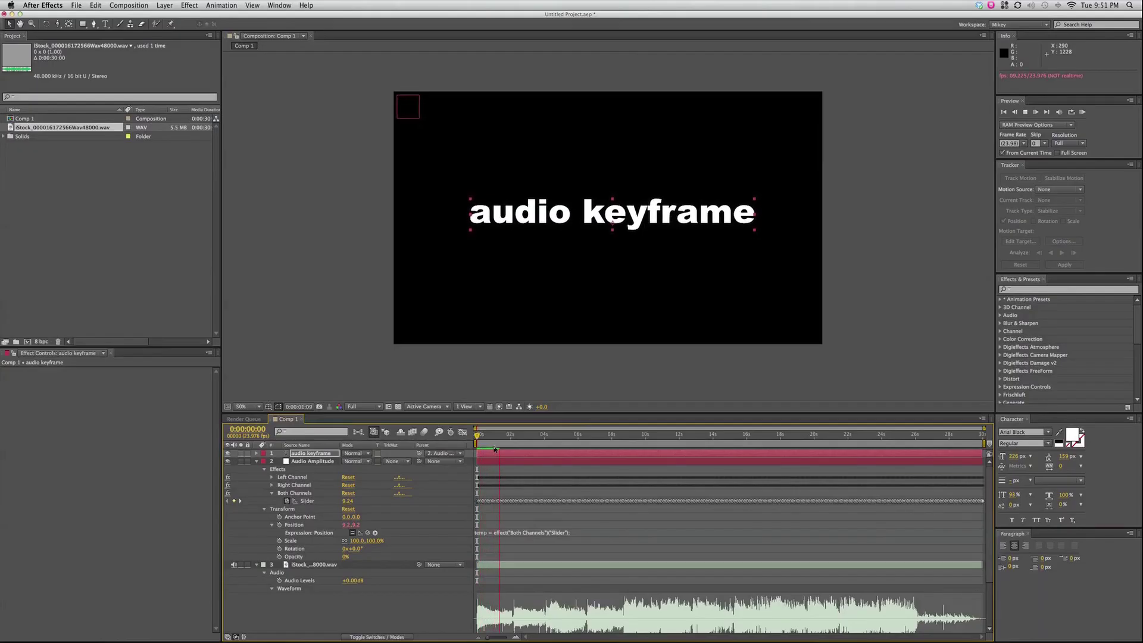
# Step: Replace the first temp with 0 so Position reads [0, temp], then preview the vertical bounce
pyautogui.press('space')
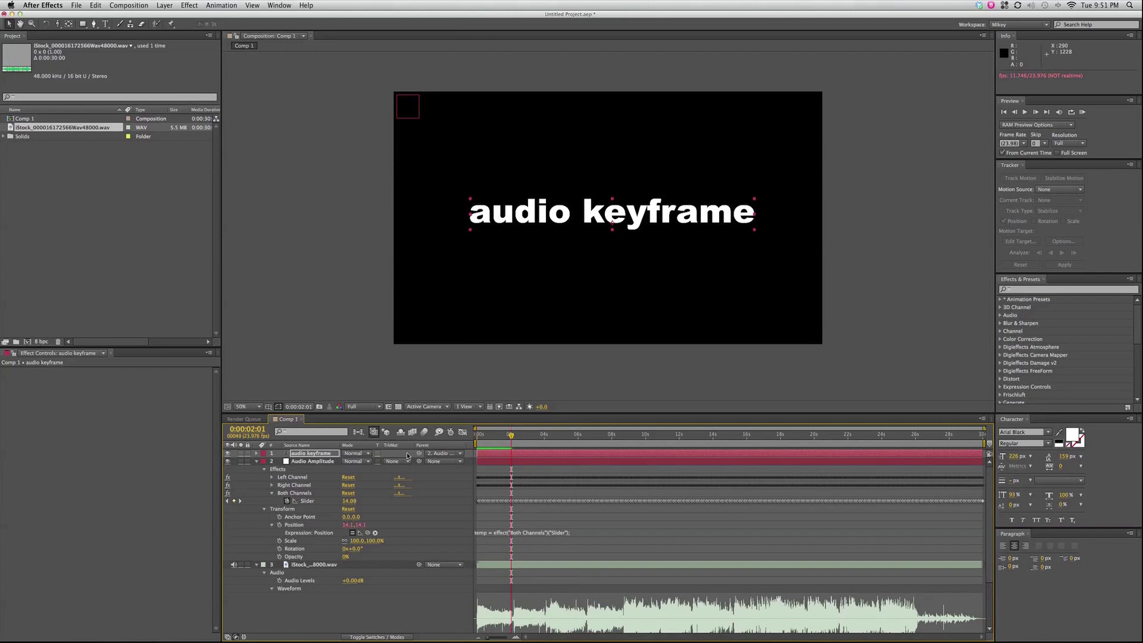
pyautogui.click(595, 535)
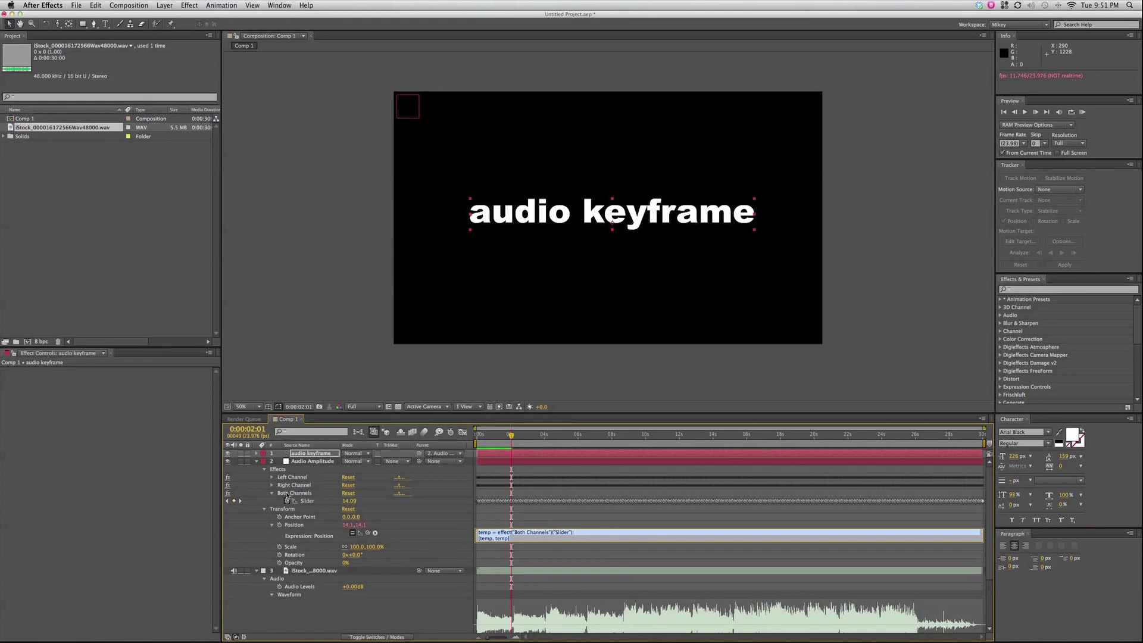
pyautogui.click(517, 540)
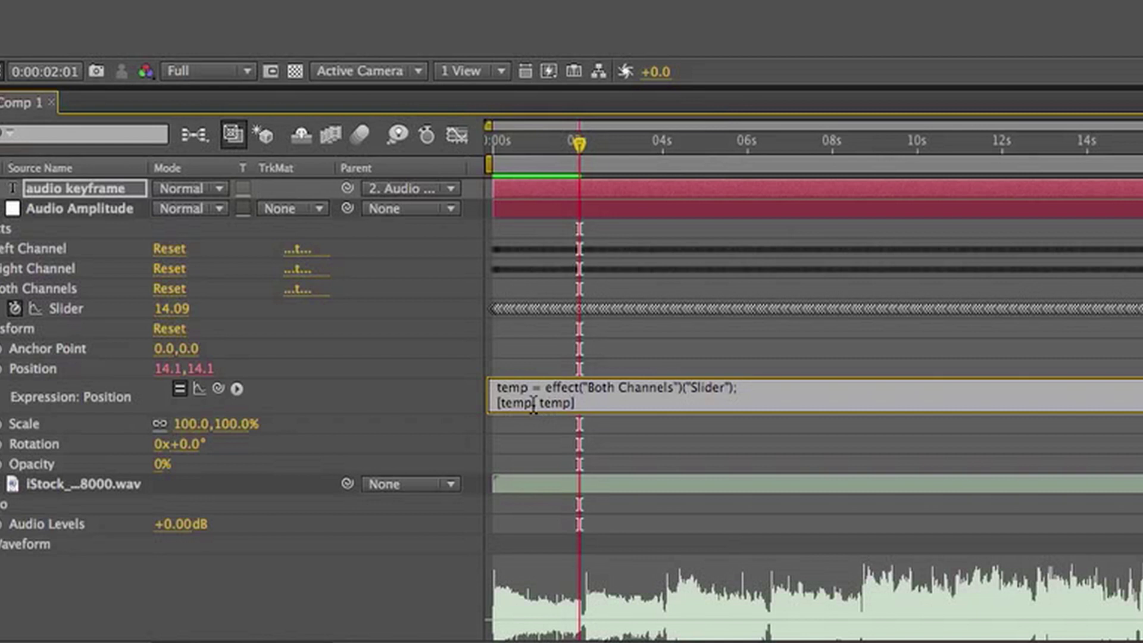
pyautogui.moveTo(532, 404); pyautogui.dragTo(499, 404)
pyautogui.write('0')
pyautogui.click(665, 230)
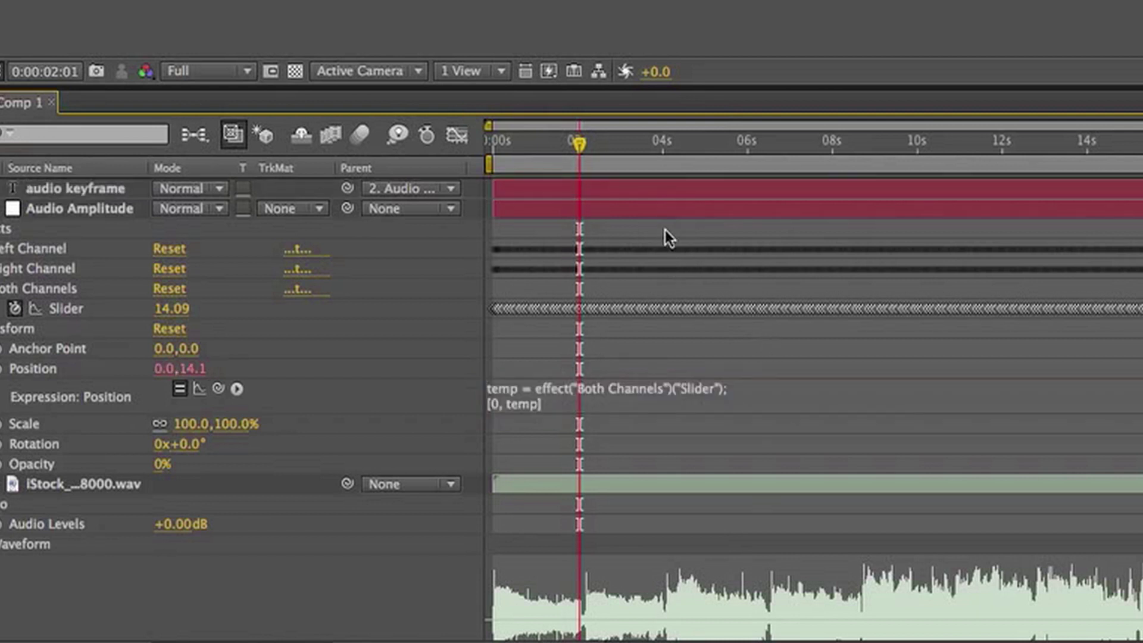
pyautogui.moveTo(561, 146); pyautogui.dragTo(474, 154)
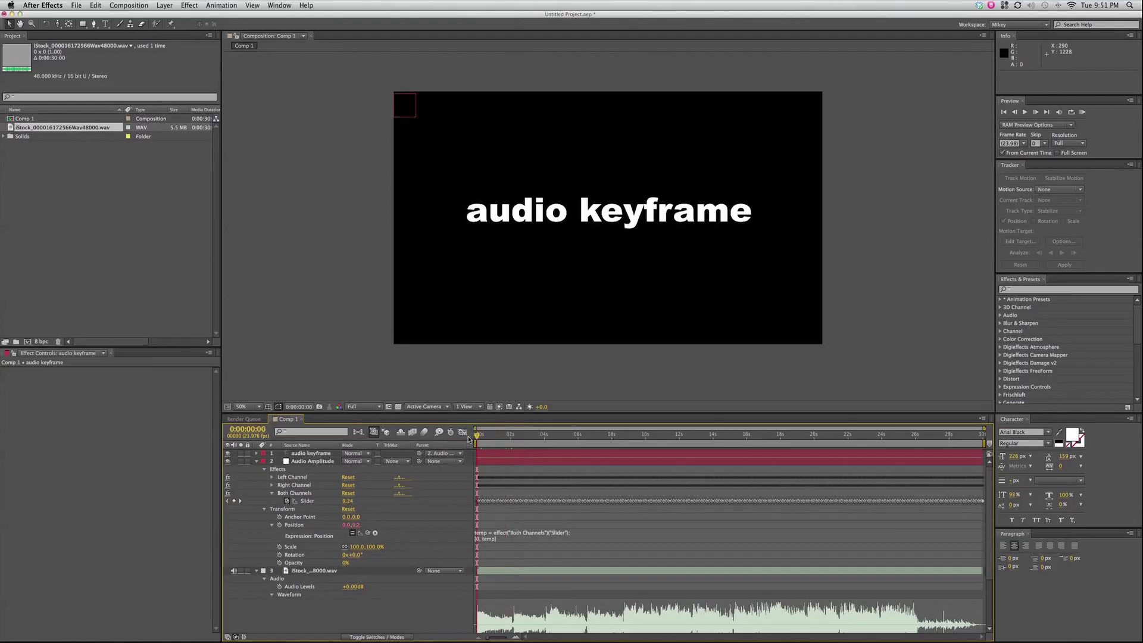
pyautogui.press('space')
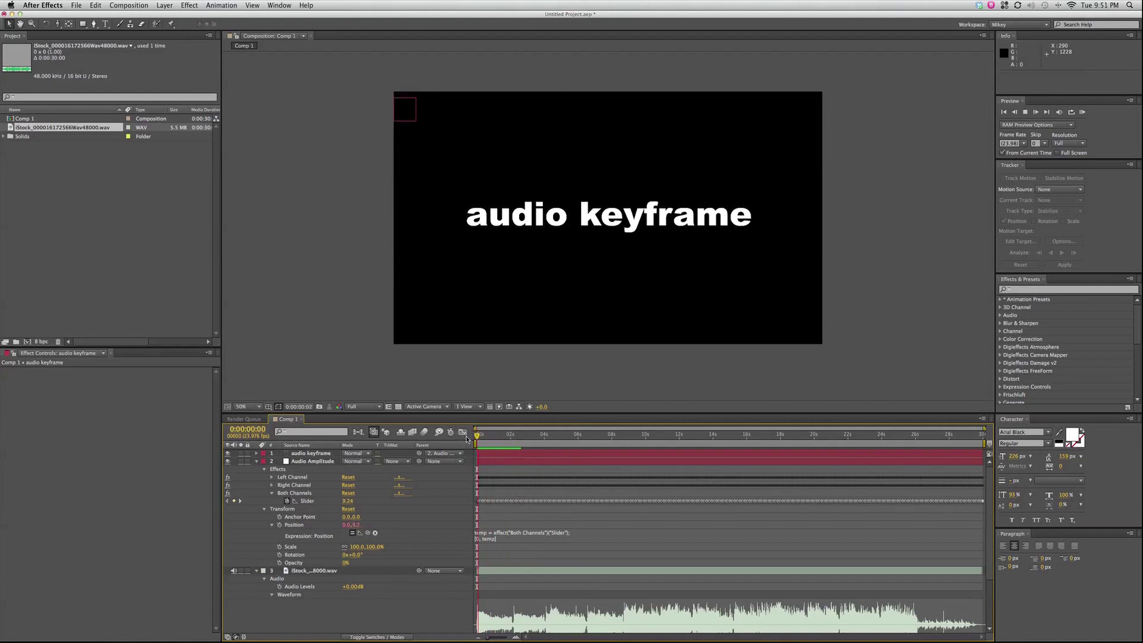
# Step: Append *10 after ("Slider") on line 1 of the Position expression
pyautogui.press('space')
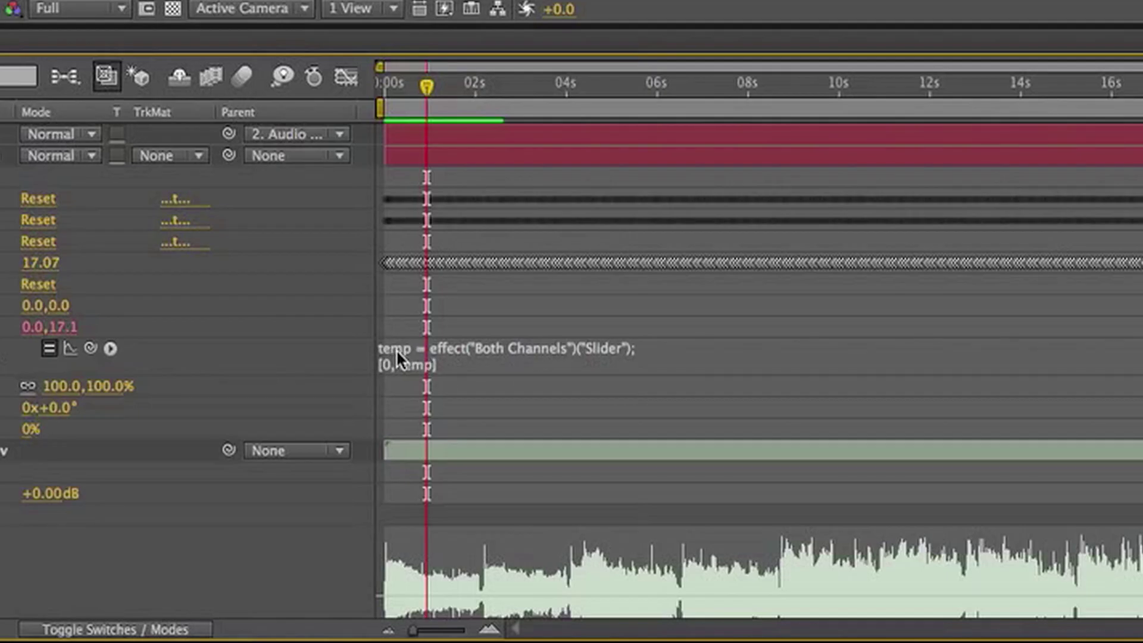
pyautogui.click(634, 352)
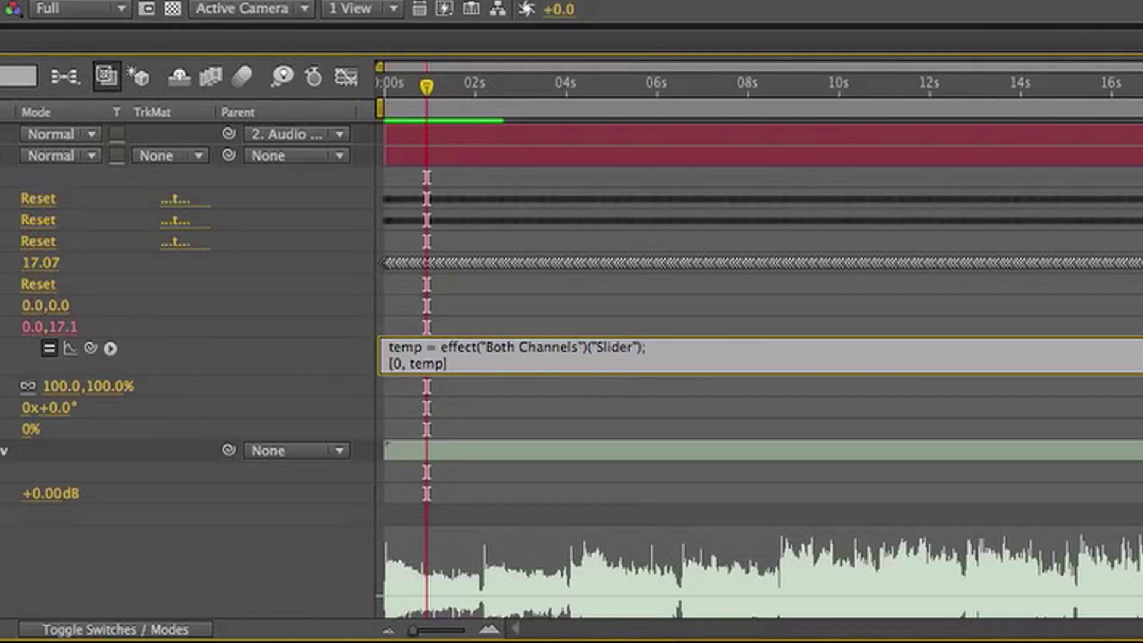
pyautogui.write('*10')
pyautogui.click(465, 324)
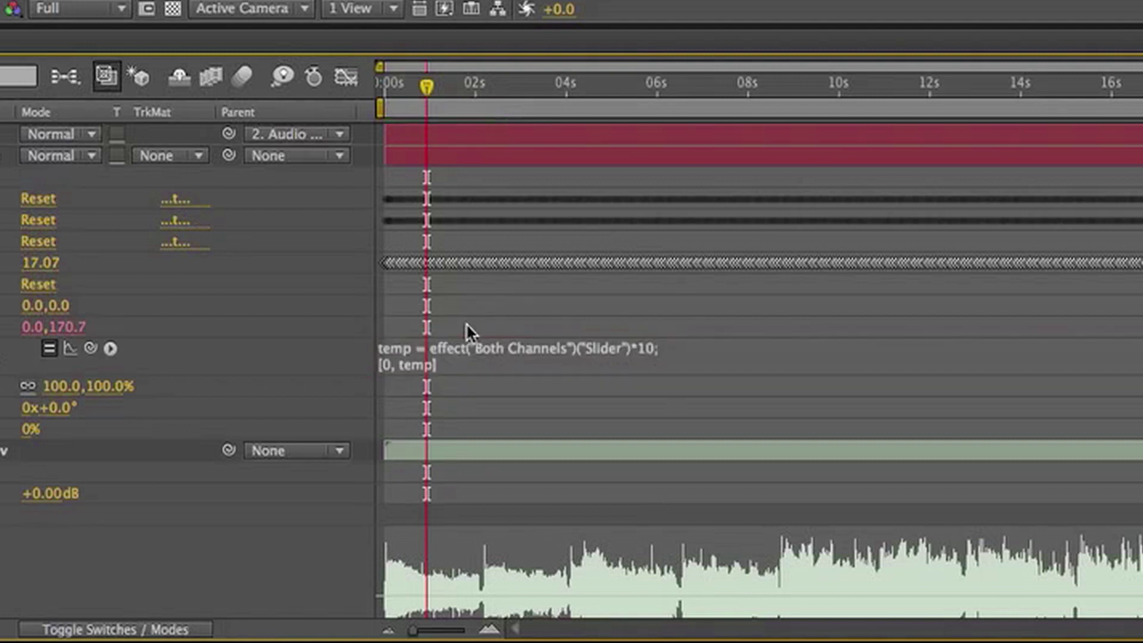